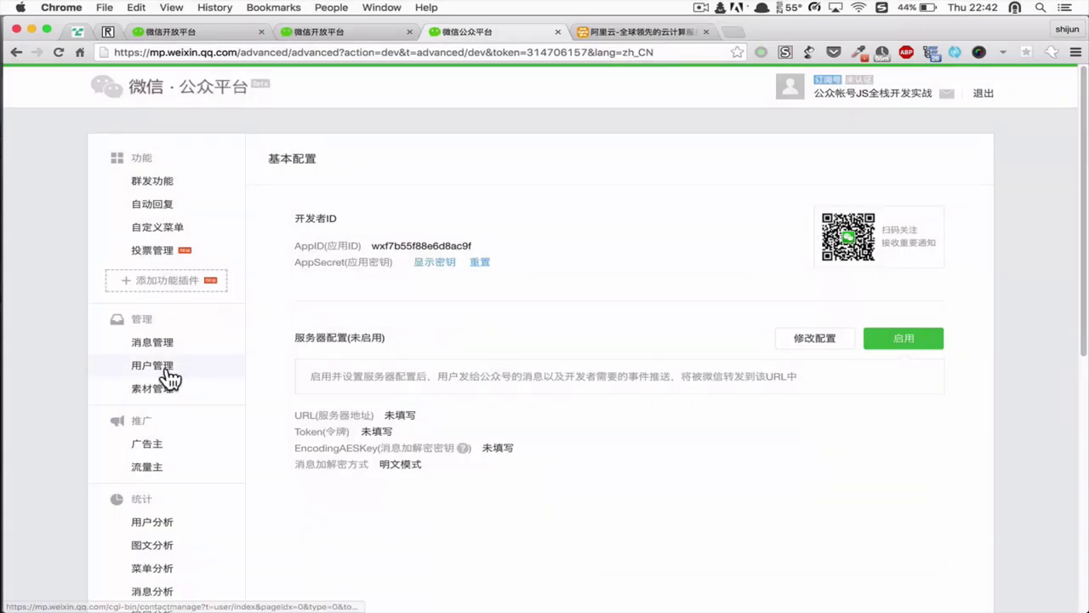
Open the official account's 功能设置 page in its account settings and examine the JS接口安全域名 entry
{"action": "scroll", "coordinate": [179, 498], "scroll_direction": "down", "scroll_amount": 5}
{"action": "left_click", "coordinate": [185, 438]}
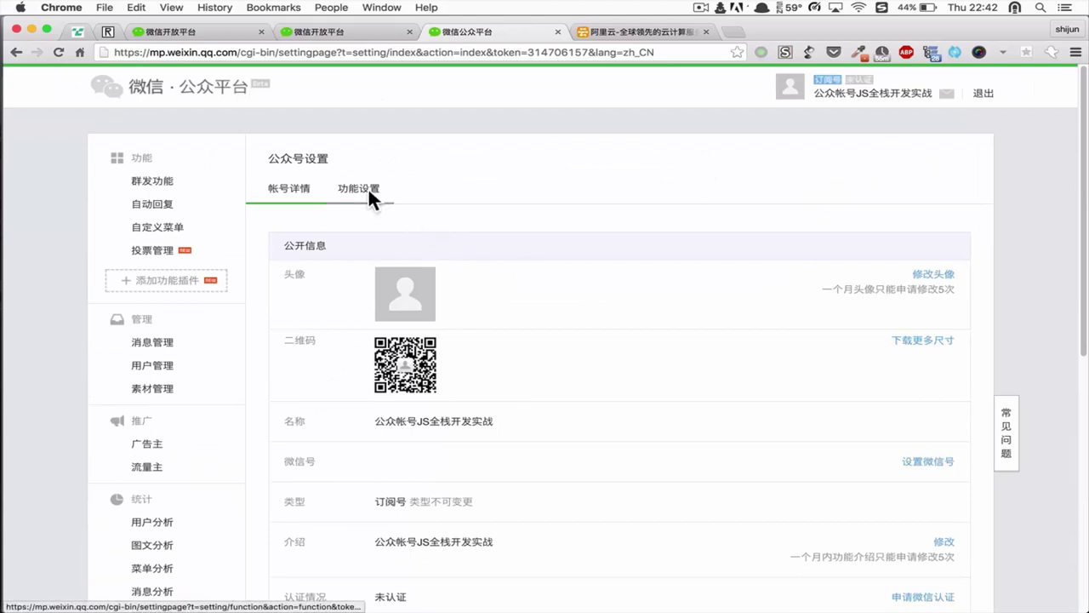
{"action": "left_click", "coordinate": [368, 189]}
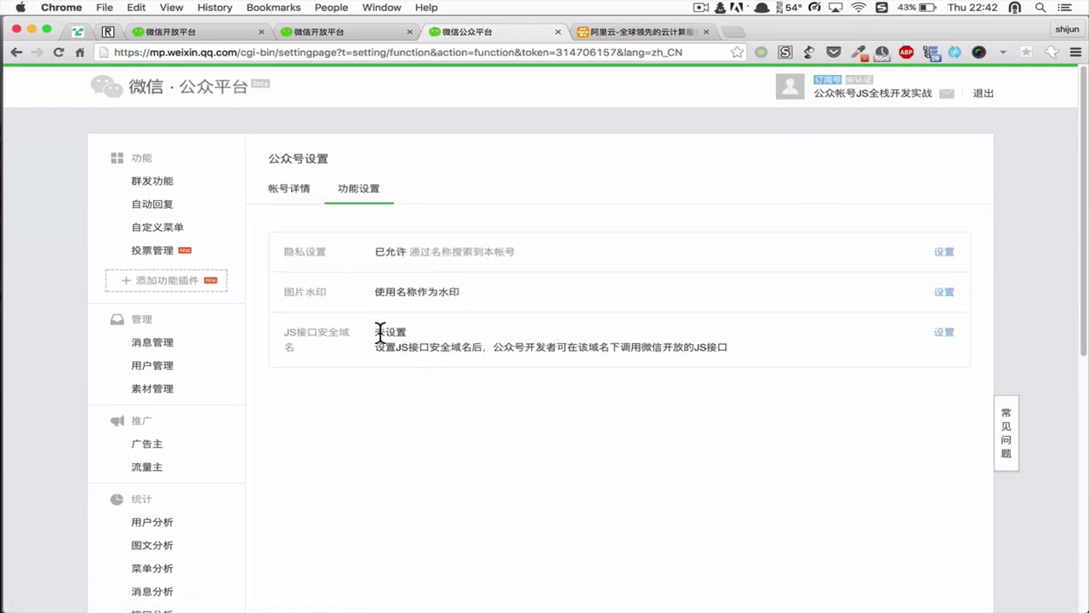
{"action": "left_click_drag", "start_coordinate": [380, 332], "coordinate": [382, 348]}
{"action": "left_click", "coordinate": [387, 351]}
{"action": "triple_click", "coordinate": [428, 348]}
{"action": "left_click", "coordinate": [442, 367]}
{"action": "key", "text": "super+Tab"}
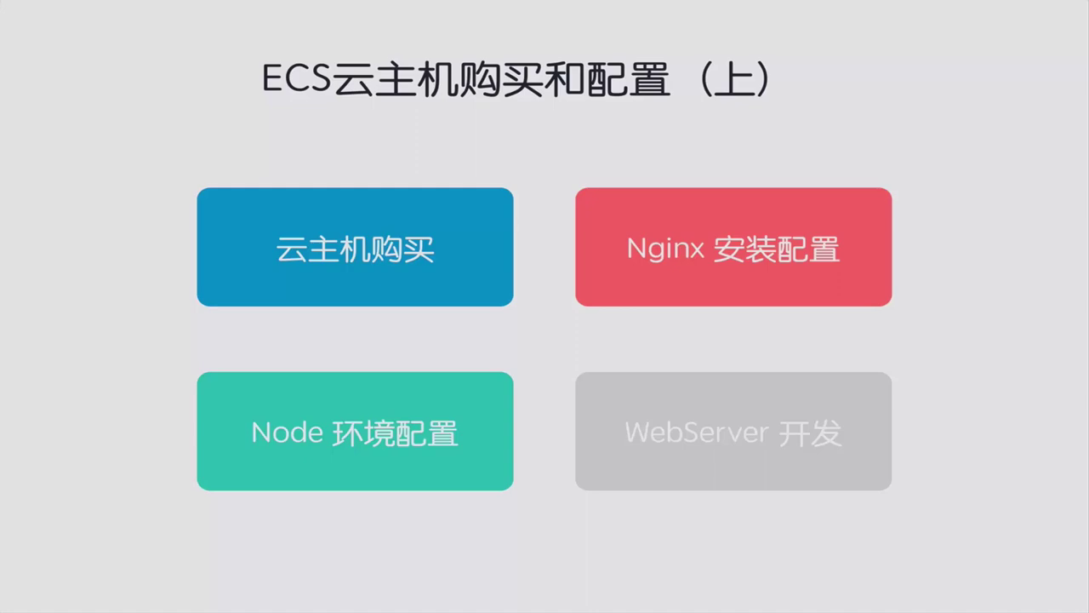
{"action": "key", "text": "super+Tab"}
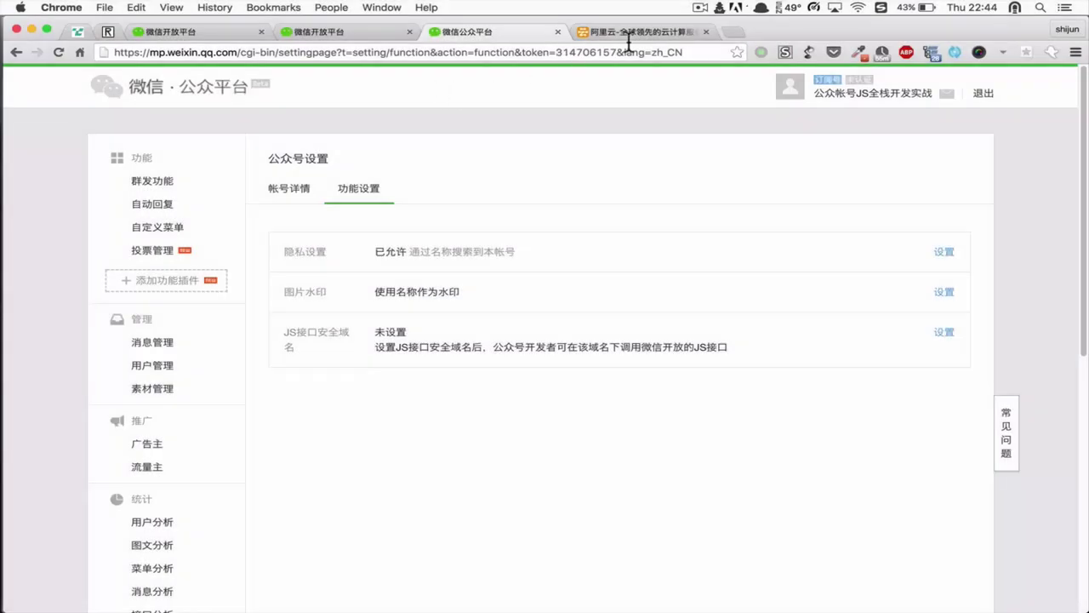
{"action": "left_click", "coordinate": [634, 31]}
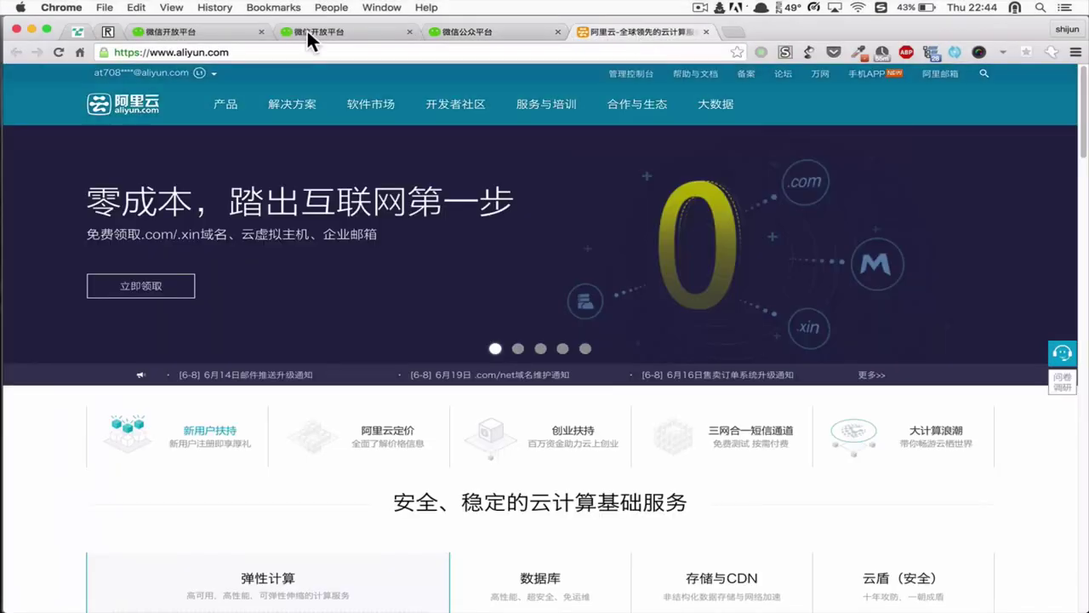
{"action": "left_click", "coordinate": [259, 52]}
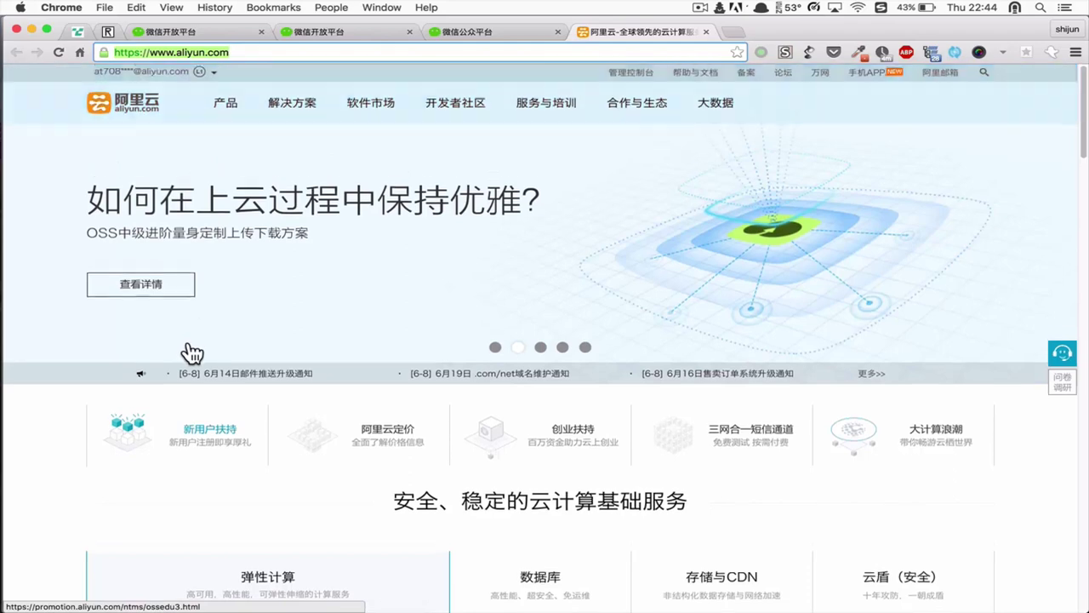
{"action": "mouse_move", "coordinate": [235, 106]}
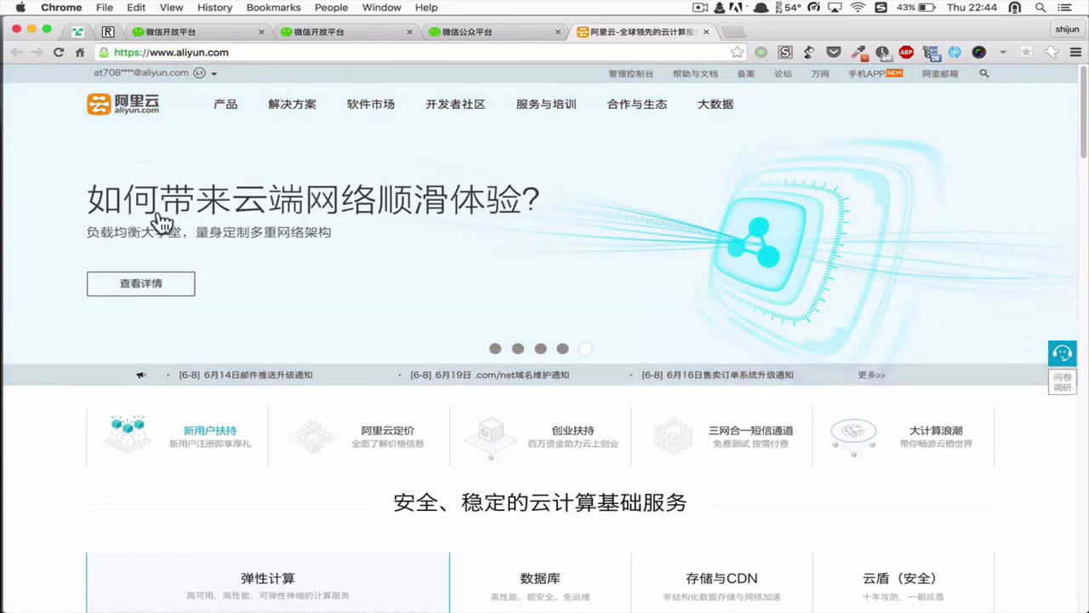
{"action": "mouse_move", "coordinate": [170, 75]}
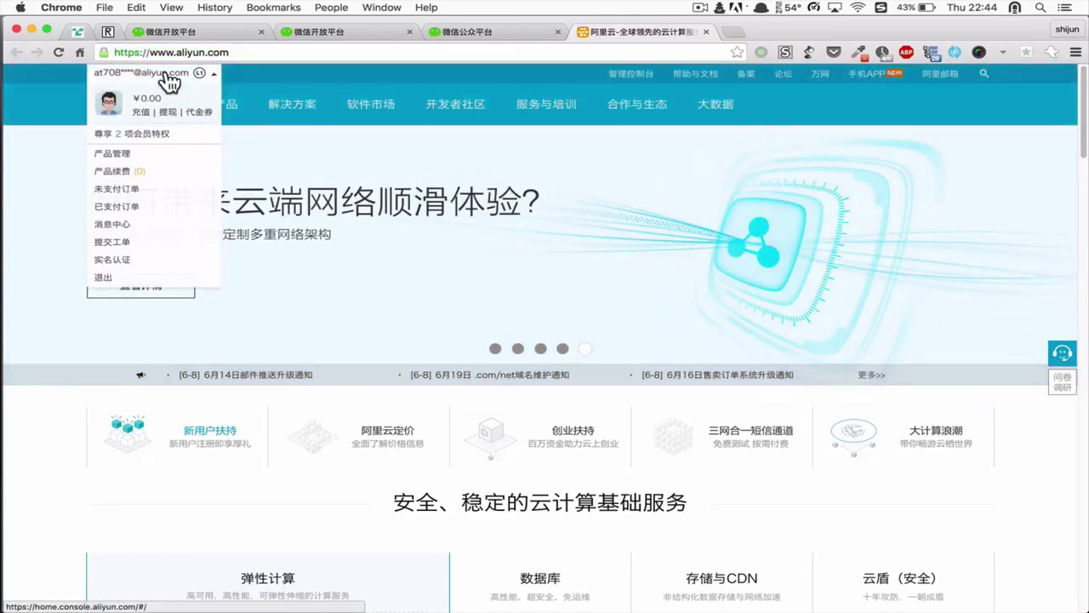
{"action": "left_click", "coordinate": [217, 53]}
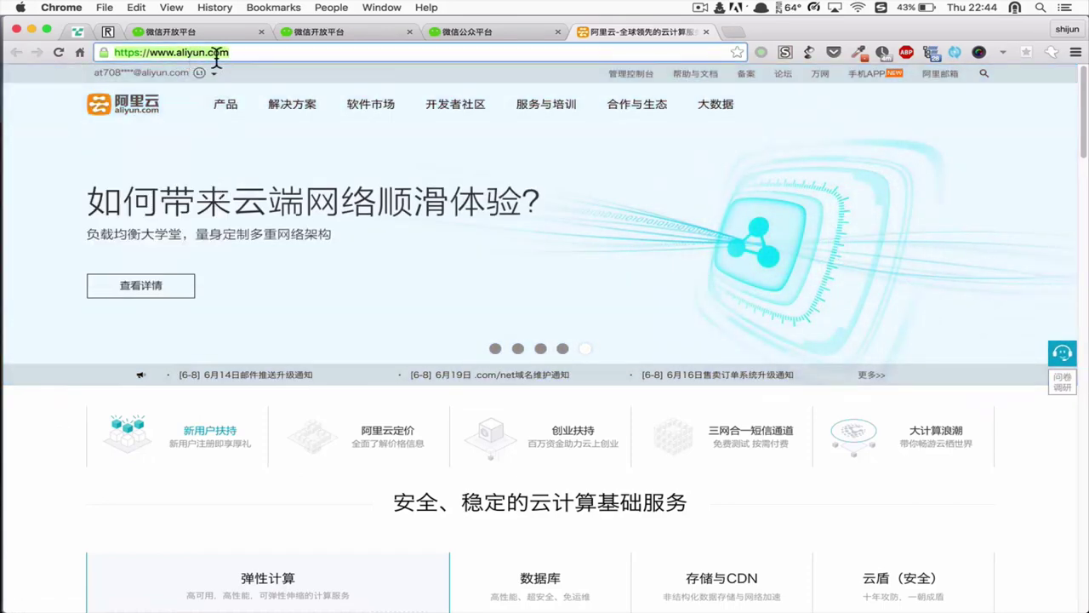
{"action": "left_click", "coordinate": [259, 53]}
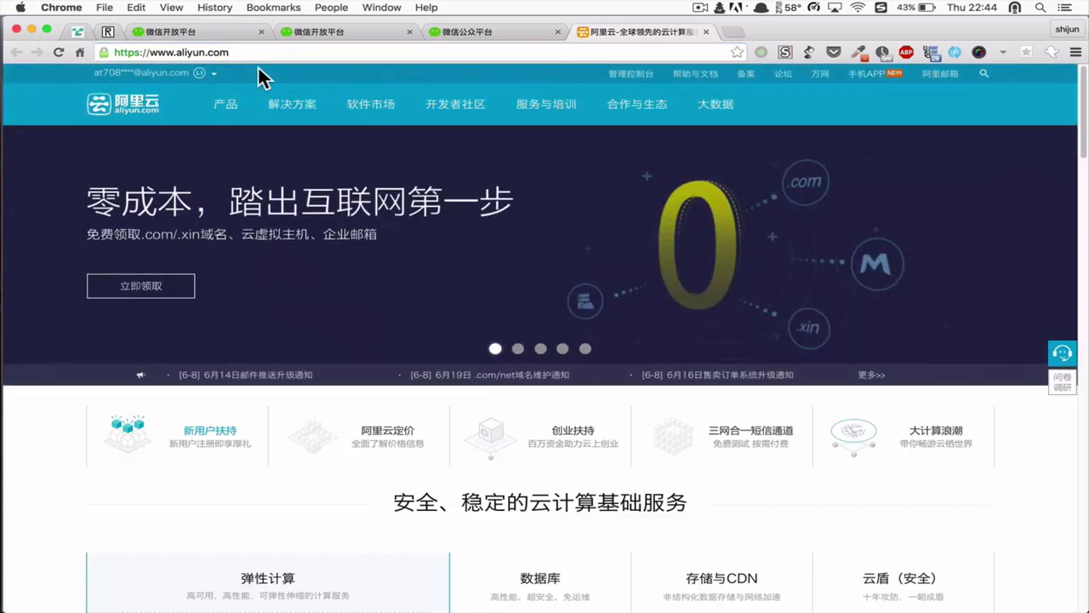
Go to the Alibaba Cloud management console (管理控制台) and open the 云服务器 ECS overview
{"action": "mouse_move", "coordinate": [206, 71]}
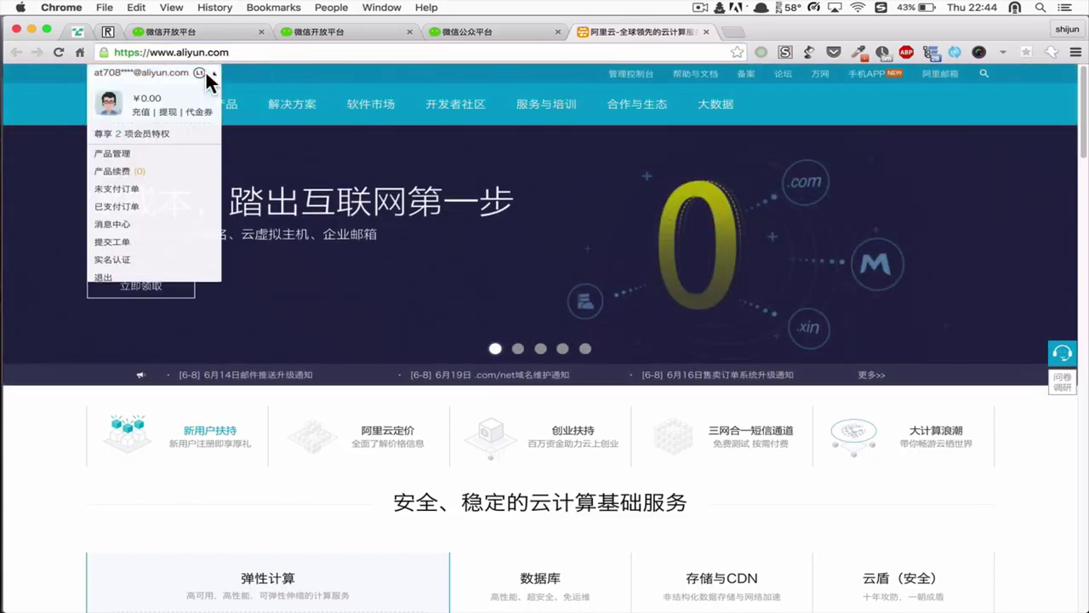
{"action": "left_click", "coordinate": [164, 85]}
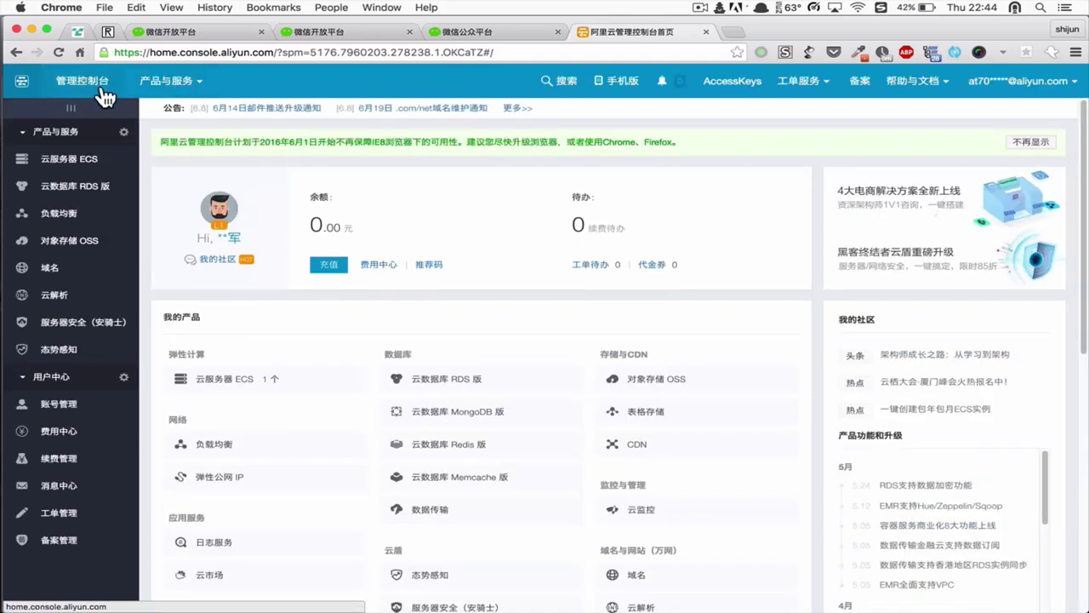
{"action": "left_click", "coordinate": [102, 92]}
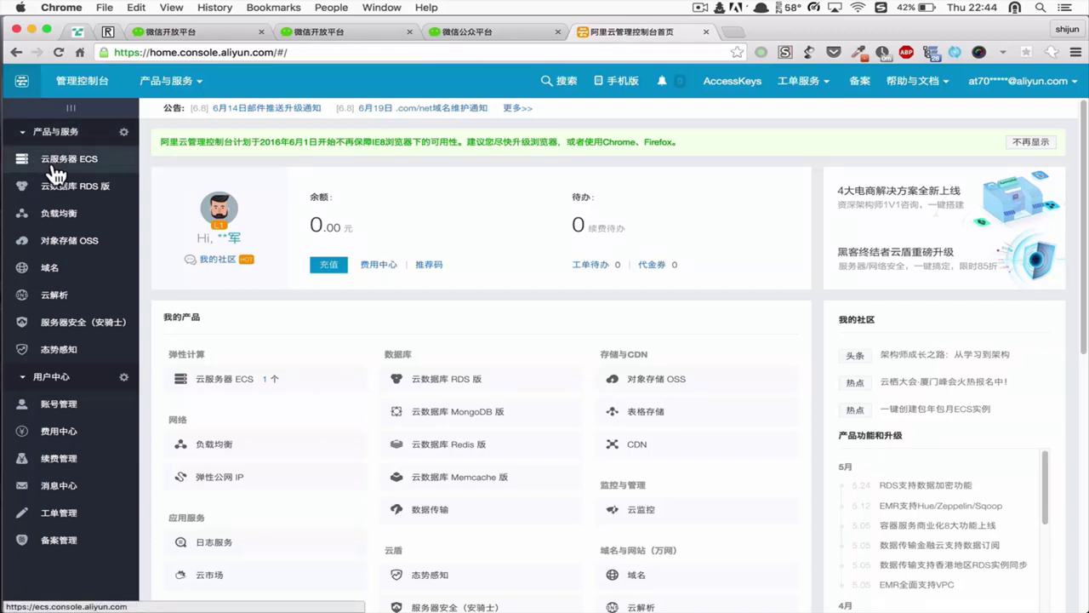
{"action": "left_click", "coordinate": [52, 167]}
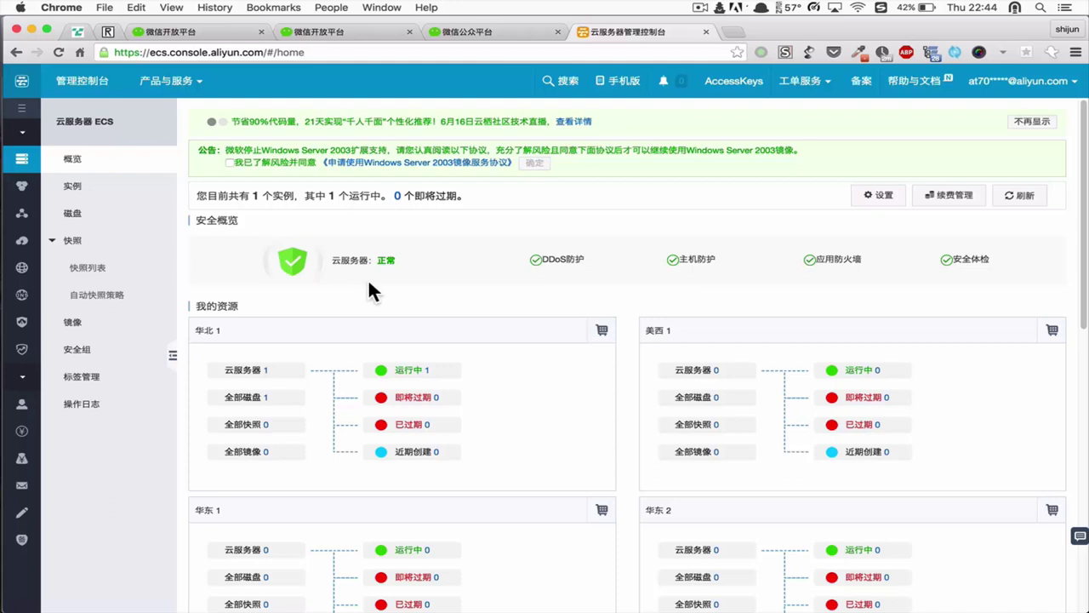
Open the ECS instance list (实例) for 华北 1 and examine the existing instance's IP addresses and status
{"action": "left_click", "coordinate": [126, 190]}
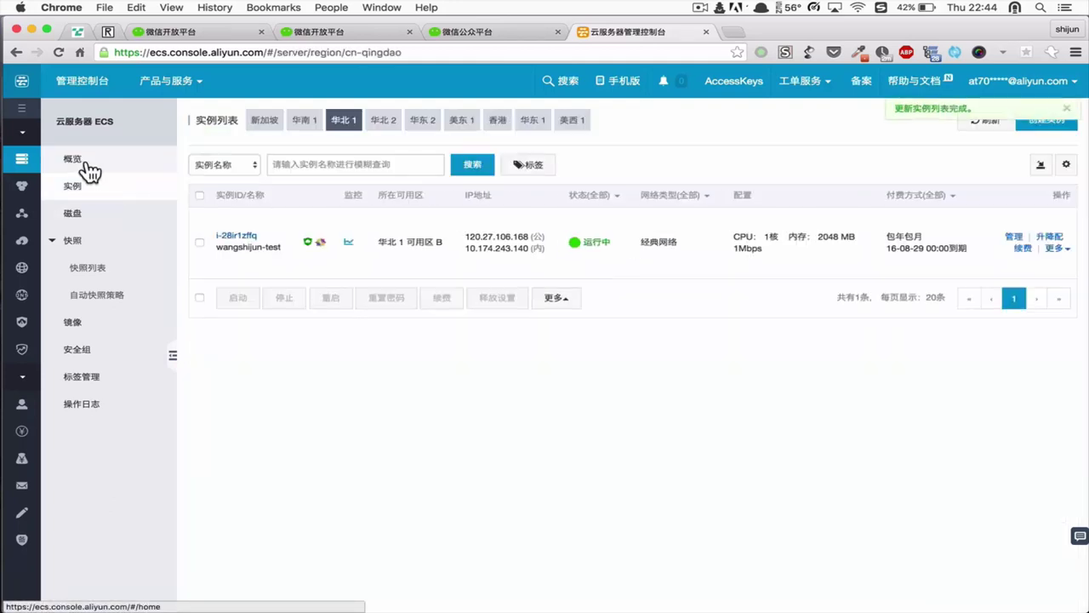
{"action": "left_click", "coordinate": [101, 161]}
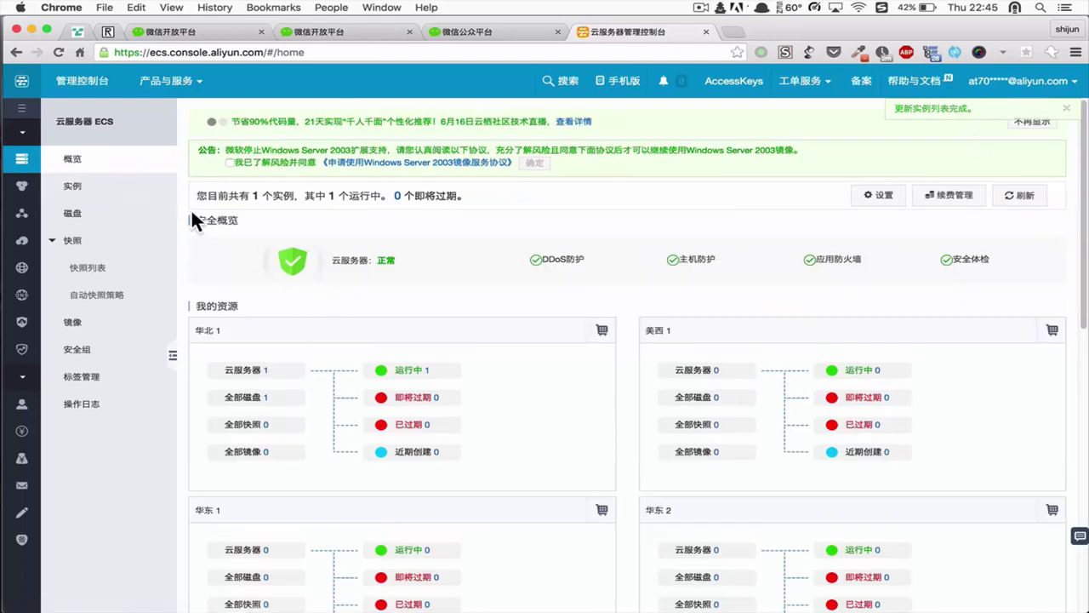
{"action": "left_click", "coordinate": [112, 194]}
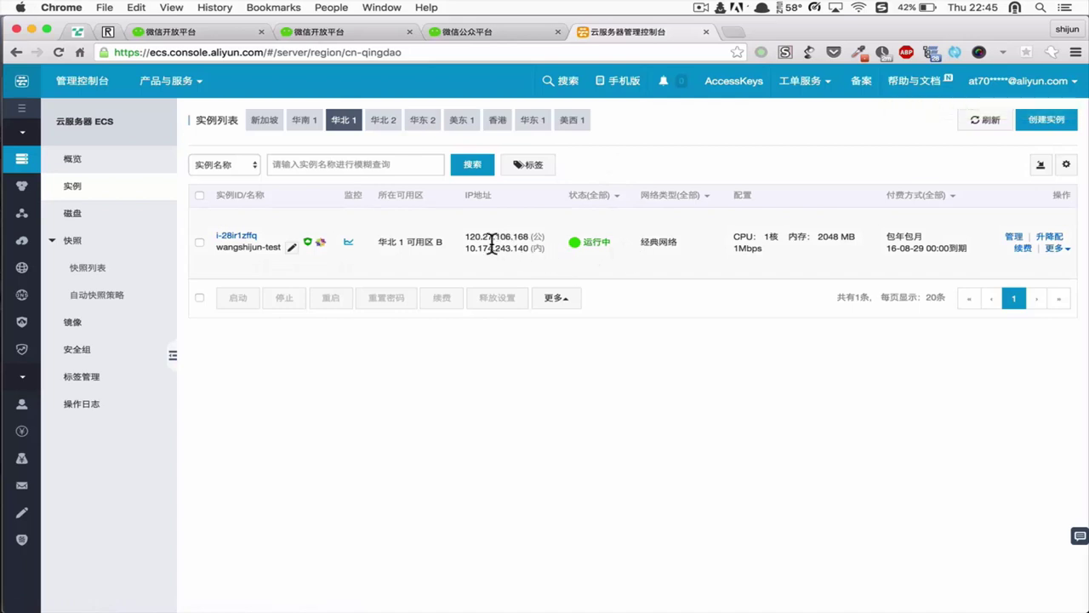
{"action": "left_click_drag", "start_coordinate": [467, 242], "coordinate": [579, 243]}
{"action": "left_click", "coordinate": [578, 243]}
Start creating a new ECS instance and read the filing notice for 包年包月 billing
{"action": "left_click", "coordinate": [1049, 123]}
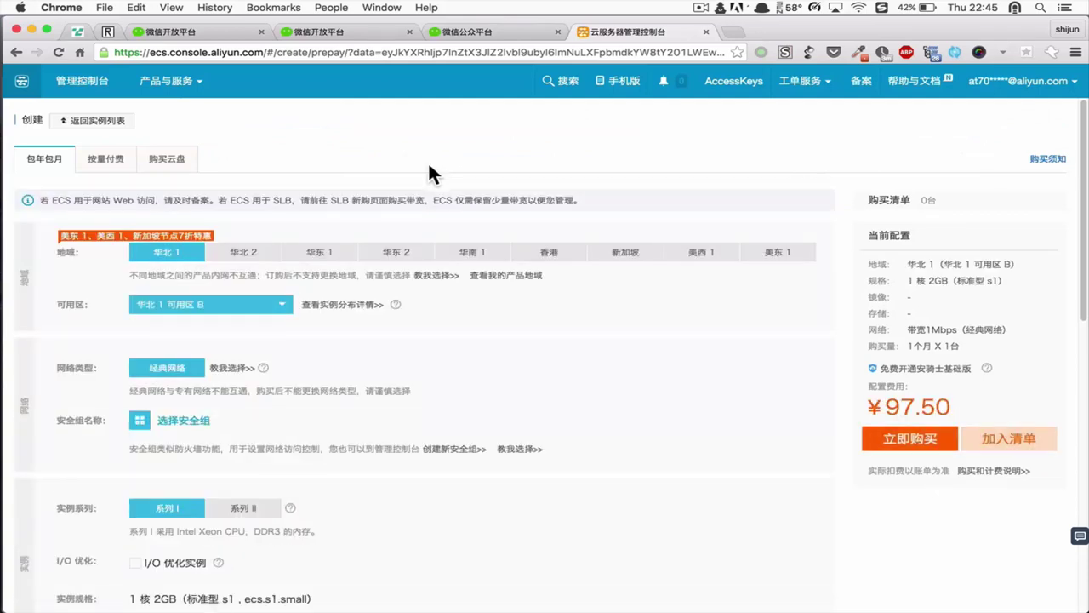
{"action": "triple_click", "coordinate": [284, 204]}
{"action": "left_click", "coordinate": [205, 194]}
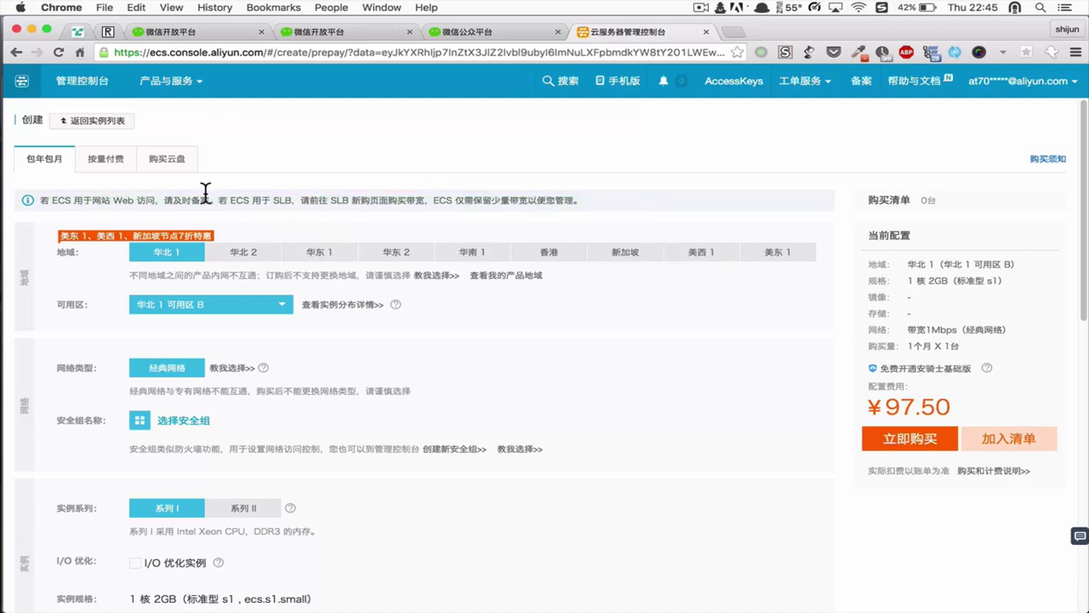
Compare the 按量付费 purchase options with 包年包月, returning to 包年包月 billing
{"action": "left_click", "coordinate": [112, 170]}
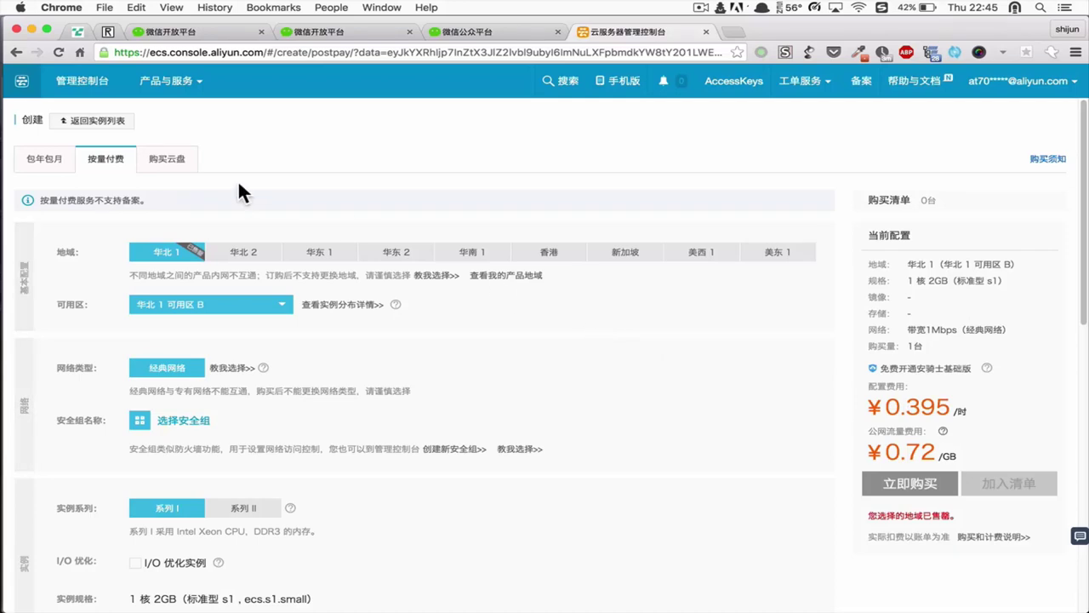
{"action": "left_click", "coordinate": [47, 158]}
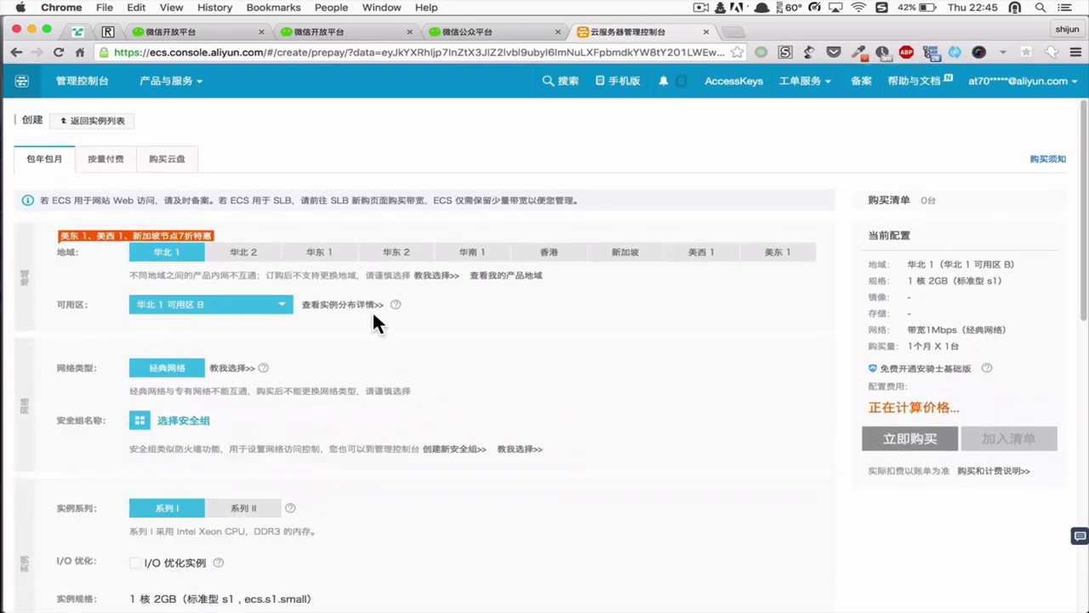
{"action": "scroll", "coordinate": [374, 323], "scroll_direction": "down", "scroll_amount": 1}
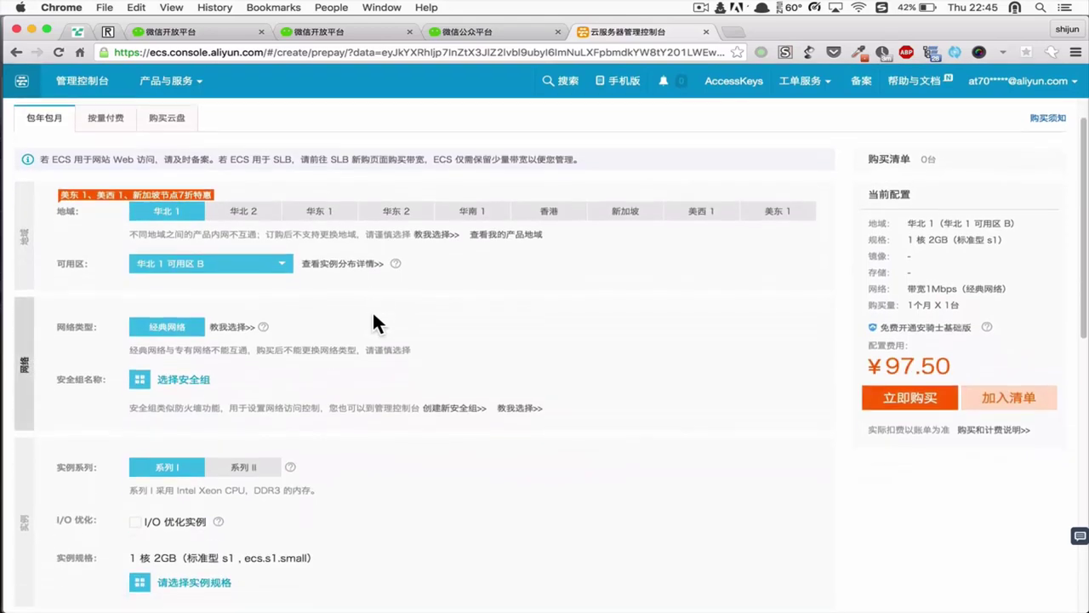
{"action": "scroll", "coordinate": [374, 314], "scroll_direction": "up", "scroll_amount": 2}
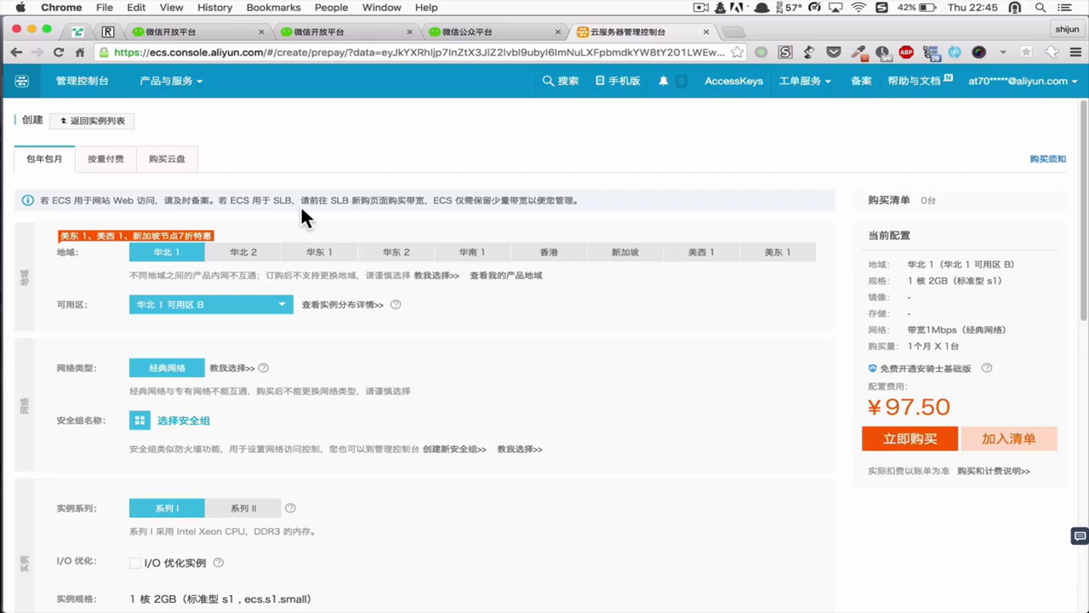
{"action": "left_click", "coordinate": [105, 173]}
{"action": "left_click", "coordinate": [62, 167]}
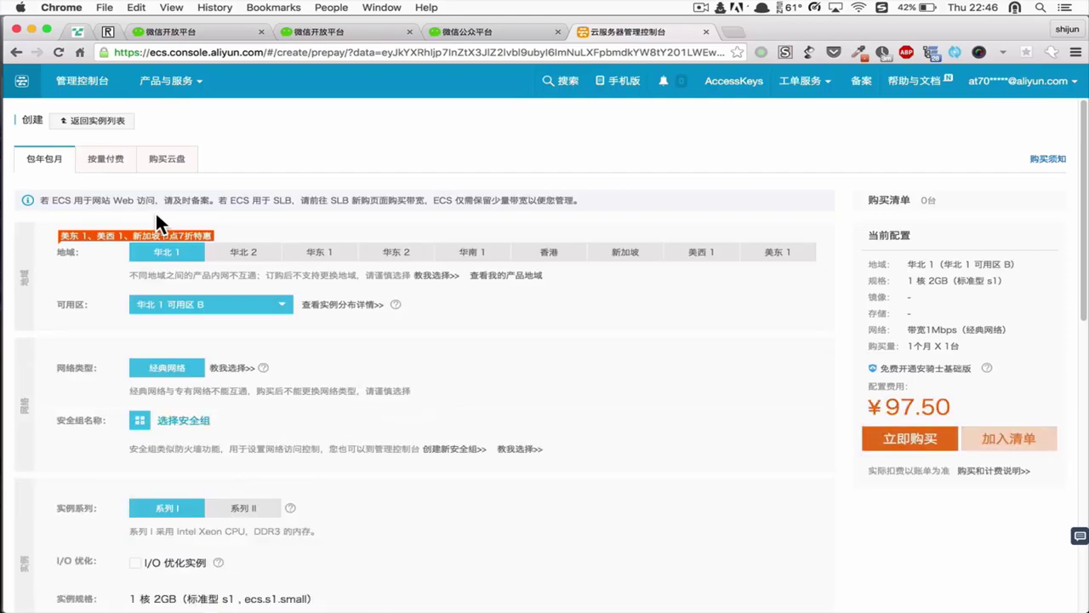
Examine the region settings and the availability zones (可用区) offered for 华北 1
{"action": "scroll", "coordinate": [155, 217], "scroll_direction": "down", "scroll_amount": 1}
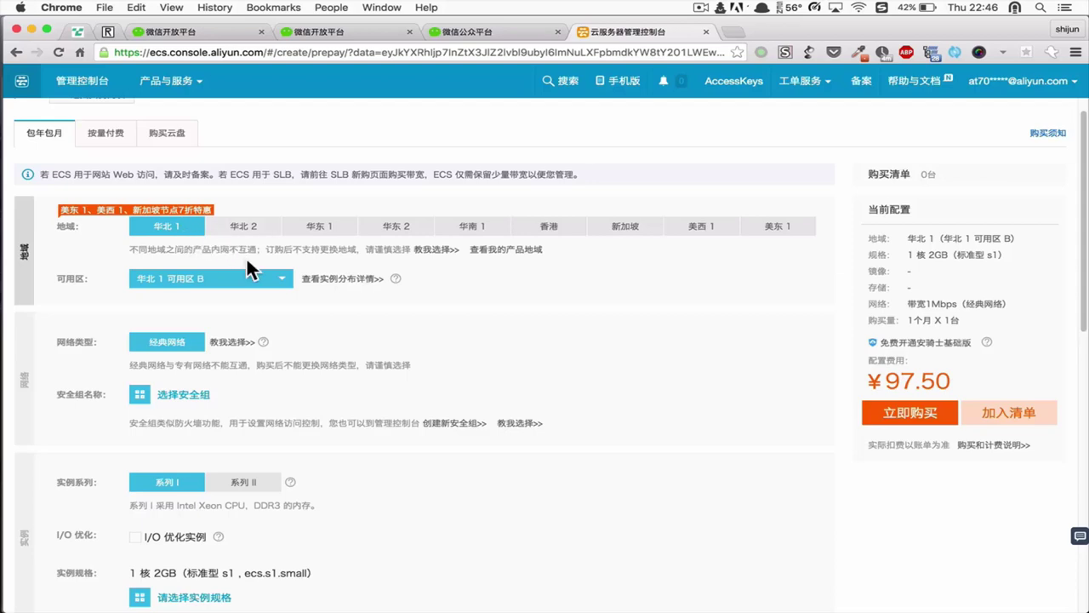
{"action": "scroll", "coordinate": [249, 274], "scroll_direction": "down", "scroll_amount": 1}
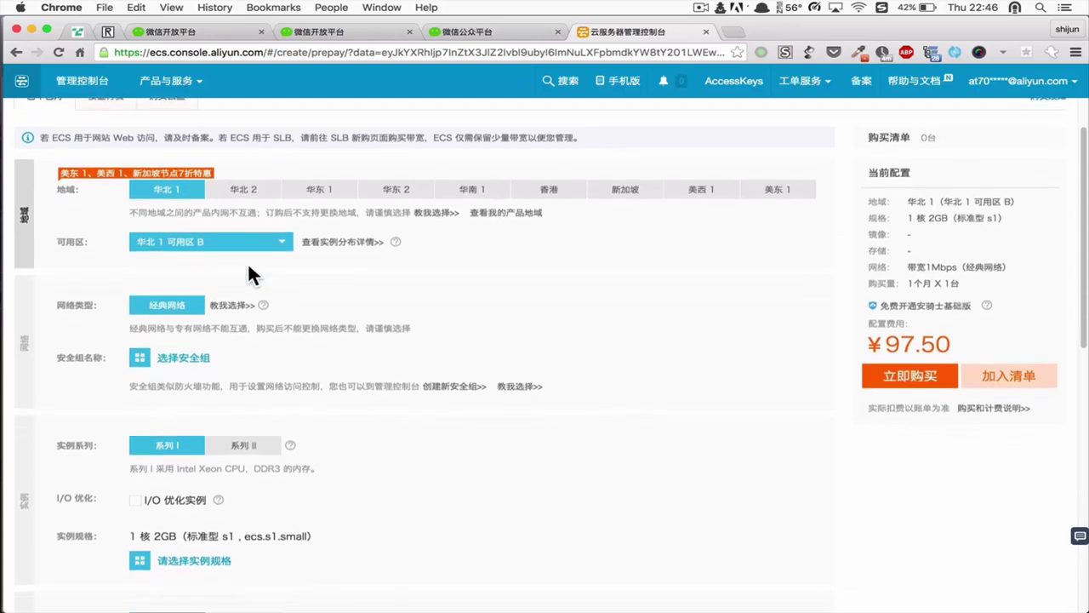
{"action": "scroll", "coordinate": [249, 266], "scroll_direction": "up", "scroll_amount": 1}
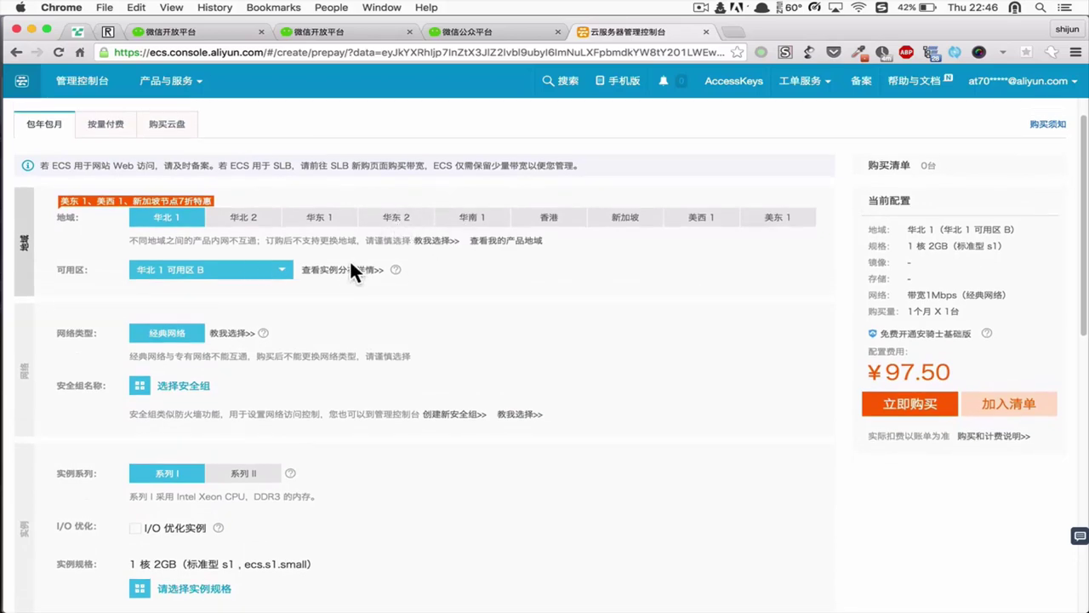
{"action": "scroll", "coordinate": [273, 293], "scroll_direction": "down", "scroll_amount": 1}
{"action": "scroll", "coordinate": [272, 289], "scroll_direction": "down", "scroll_amount": 1}
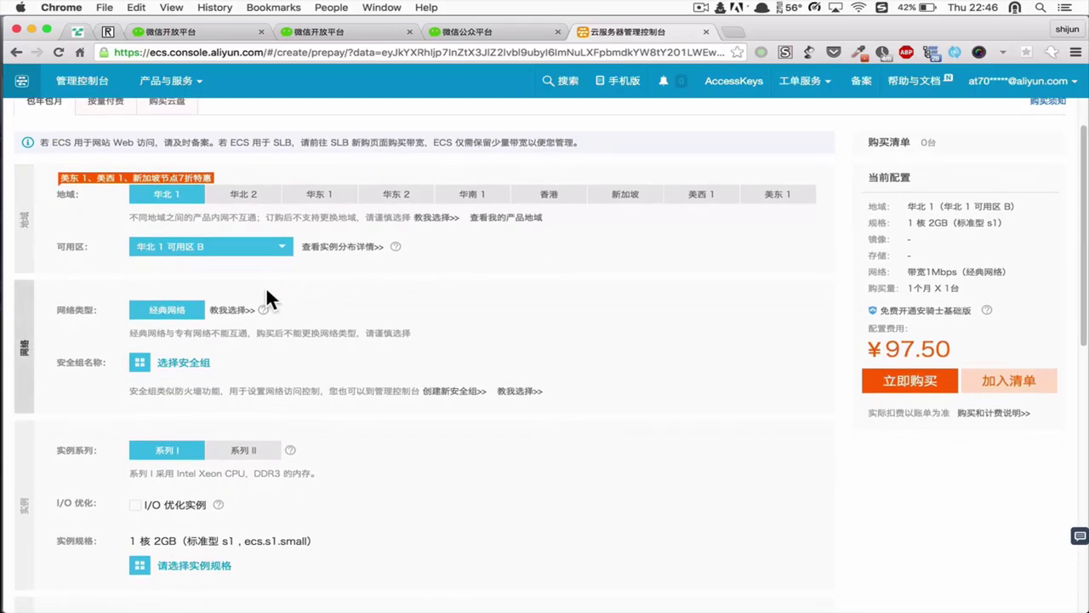
{"action": "left_click", "coordinate": [204, 253]}
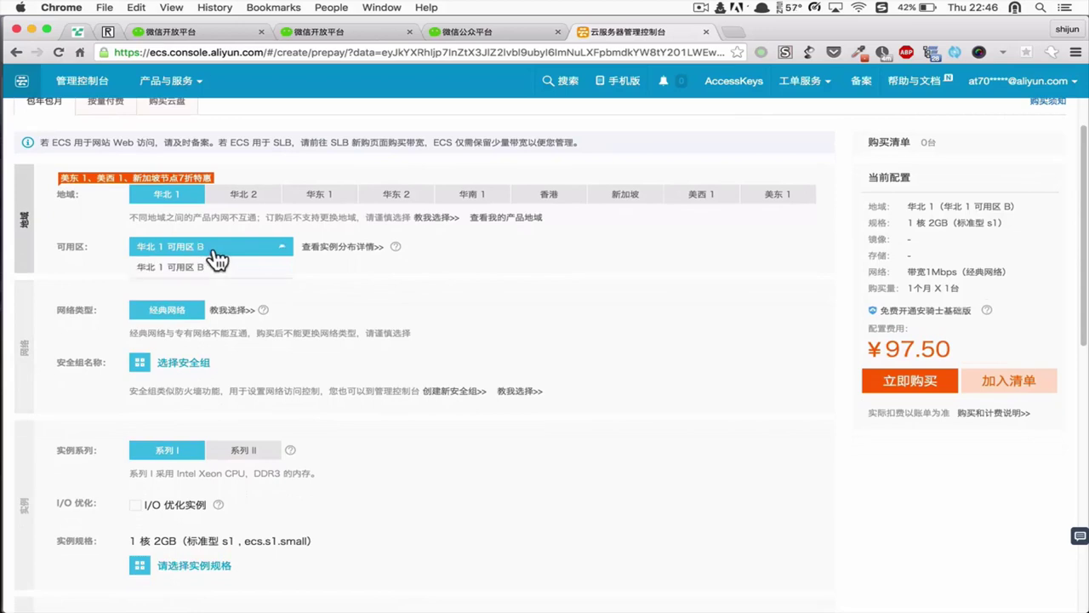
{"action": "left_click", "coordinate": [318, 275]}
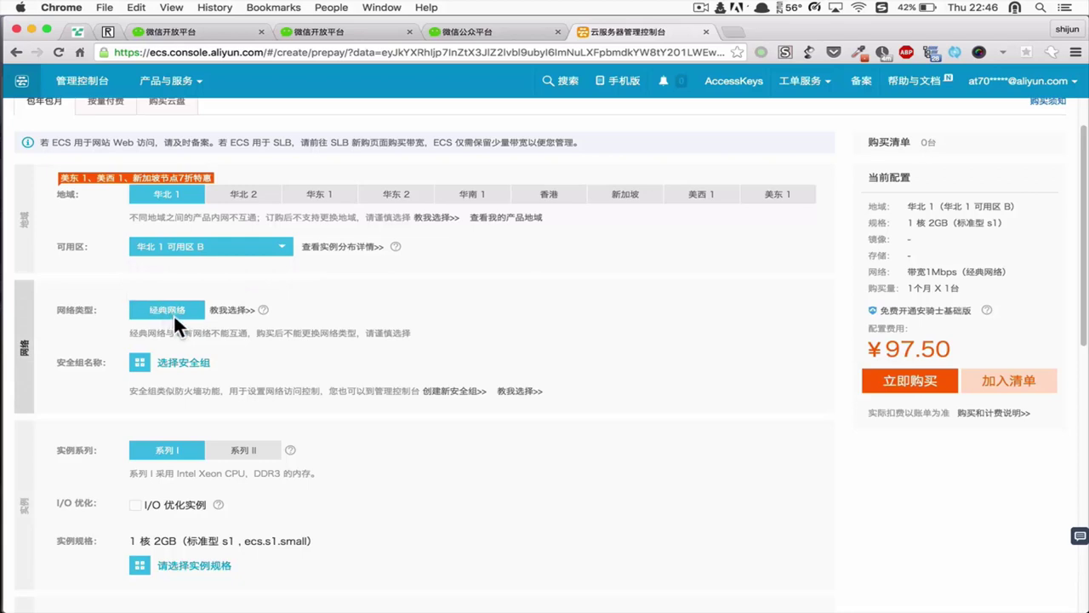
Review the network and instance settings and examine the 系列 I instance specifications without changing the selection
{"action": "scroll", "coordinate": [175, 315], "scroll_direction": "down", "scroll_amount": 2}
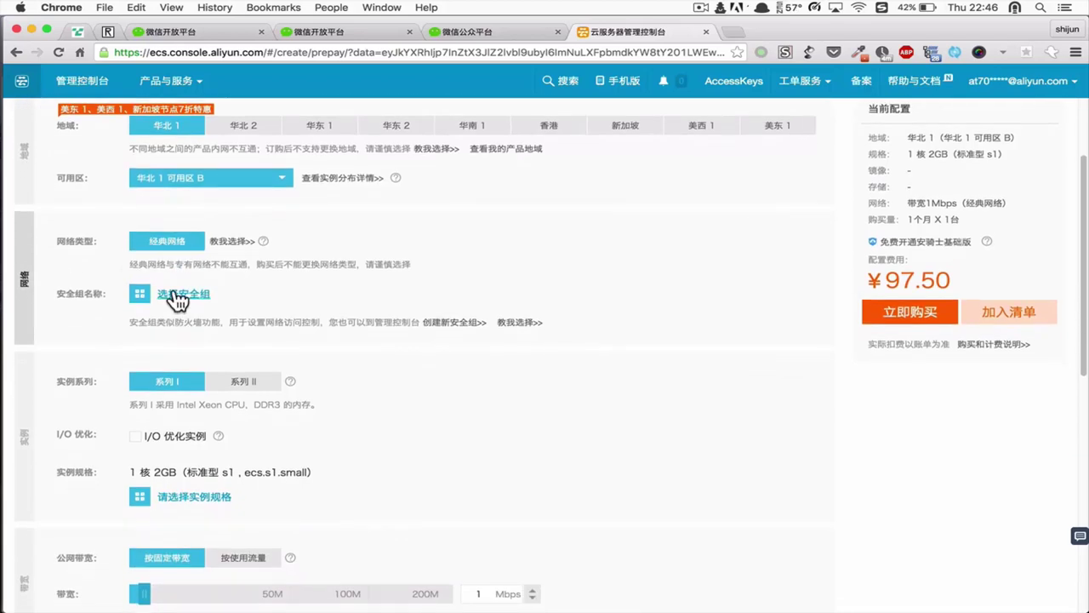
{"action": "scroll", "coordinate": [193, 317], "scroll_direction": "down", "scroll_amount": 2}
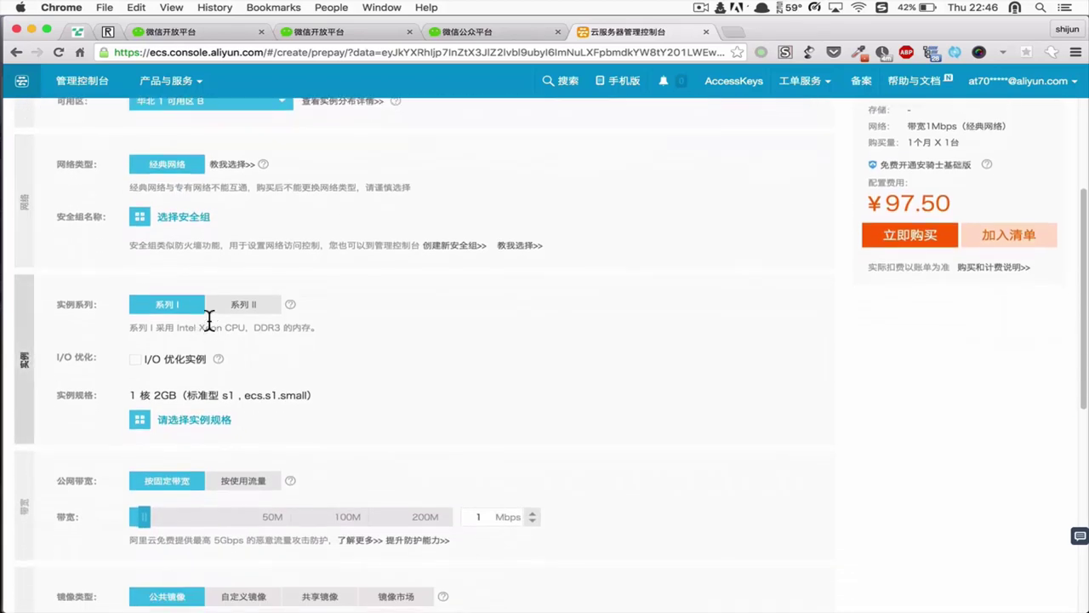
{"action": "scroll", "coordinate": [191, 346], "scroll_direction": "down", "scroll_amount": 1}
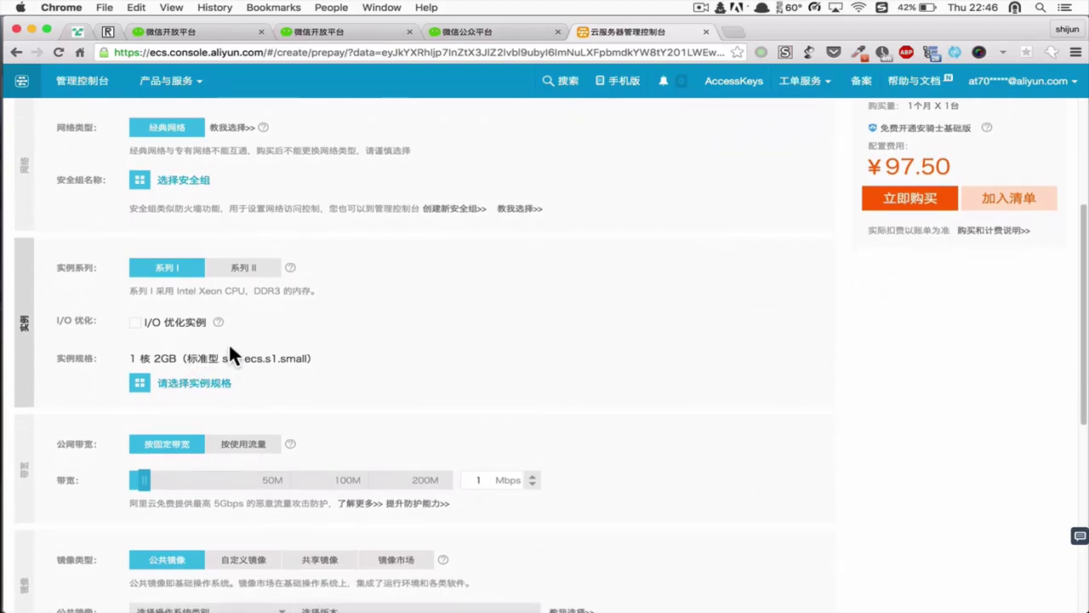
{"action": "scroll", "coordinate": [228, 342], "scroll_direction": "down", "scroll_amount": 1}
{"action": "left_click", "coordinate": [209, 365]}
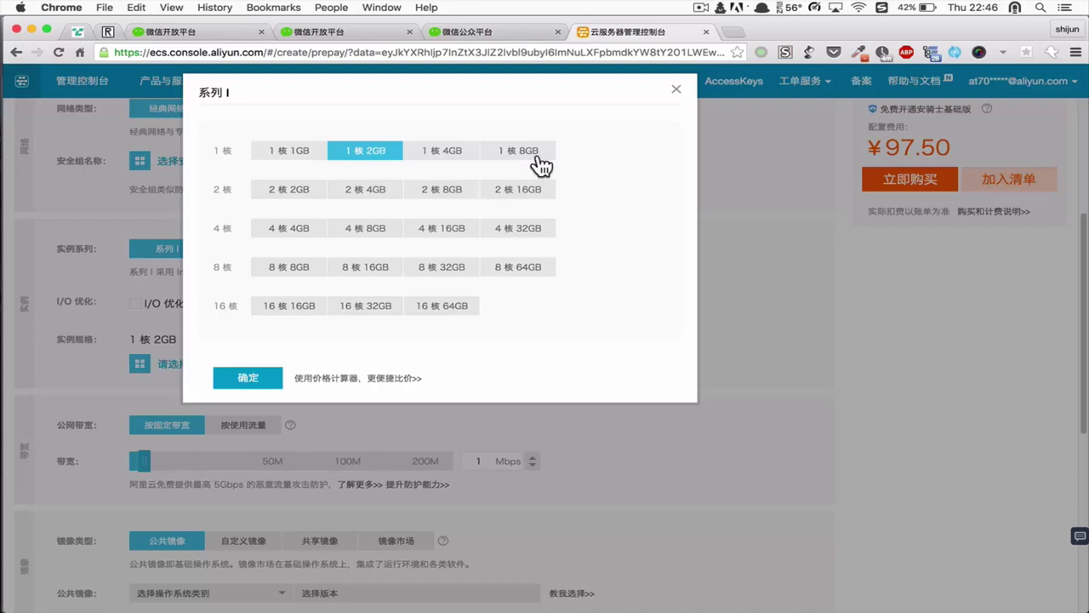
{"action": "left_click", "coordinate": [677, 90]}
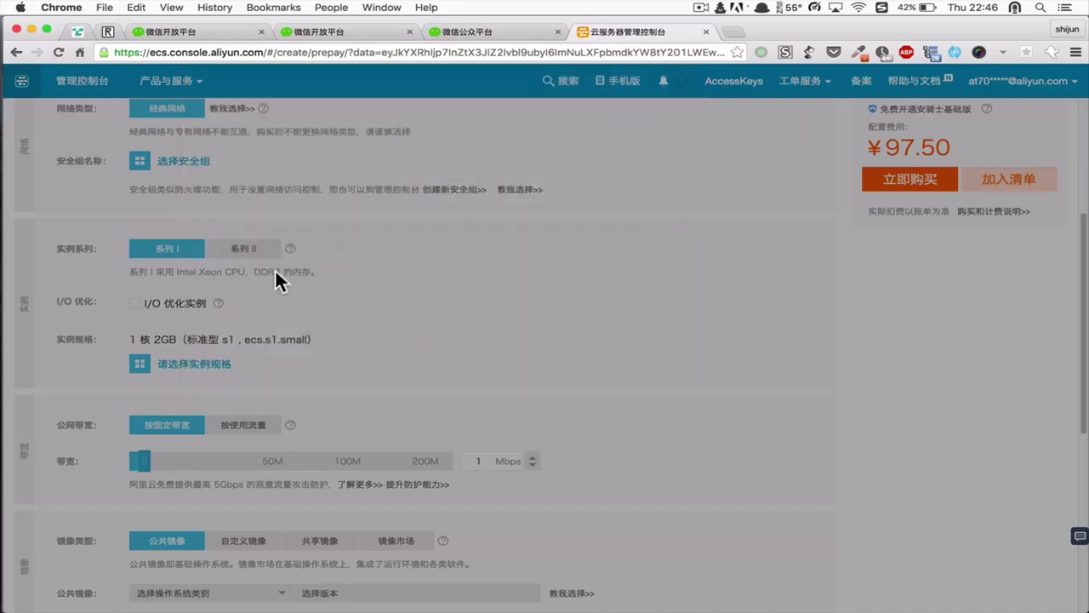
Set the public image (公共镜像) to CentOS, version 7.0 64位
{"action": "scroll", "coordinate": [222, 327], "scroll_direction": "down", "scroll_amount": 1}
{"action": "scroll", "coordinate": [225, 334], "scroll_direction": "down", "scroll_amount": 3}
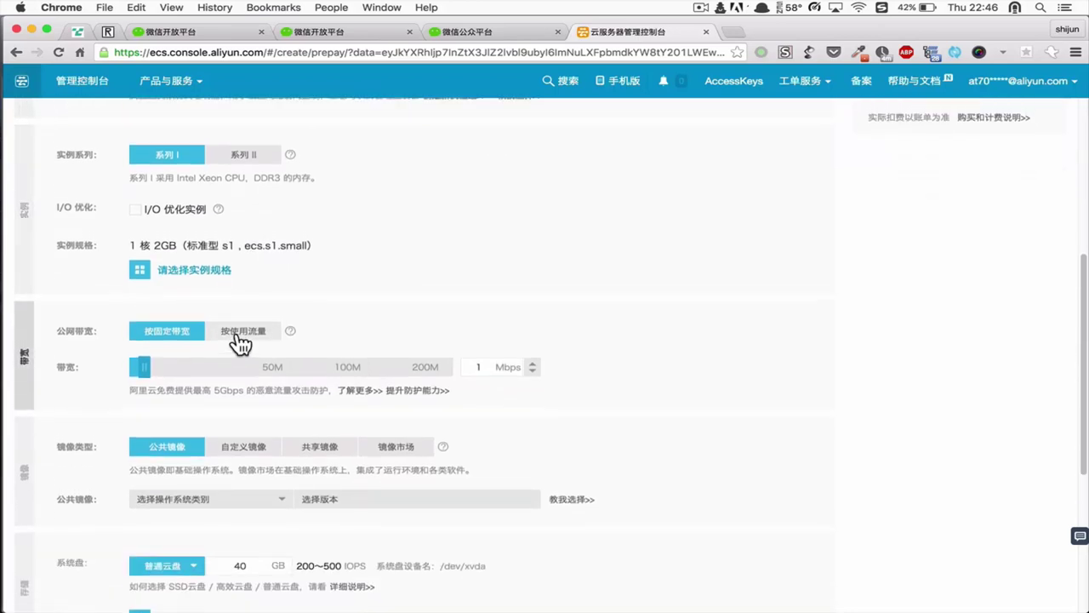
{"action": "scroll", "coordinate": [234, 313], "scroll_direction": "down", "scroll_amount": 1}
{"action": "scroll", "coordinate": [233, 306], "scroll_direction": "down", "scroll_amount": 1}
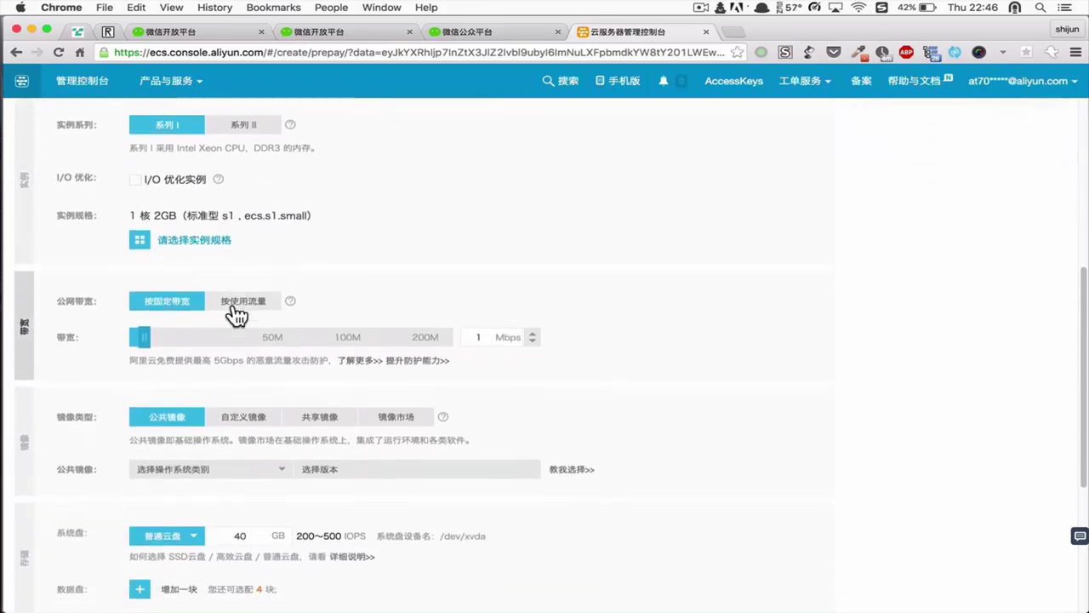
{"action": "scroll", "coordinate": [247, 356], "scroll_direction": "down", "scroll_amount": 4}
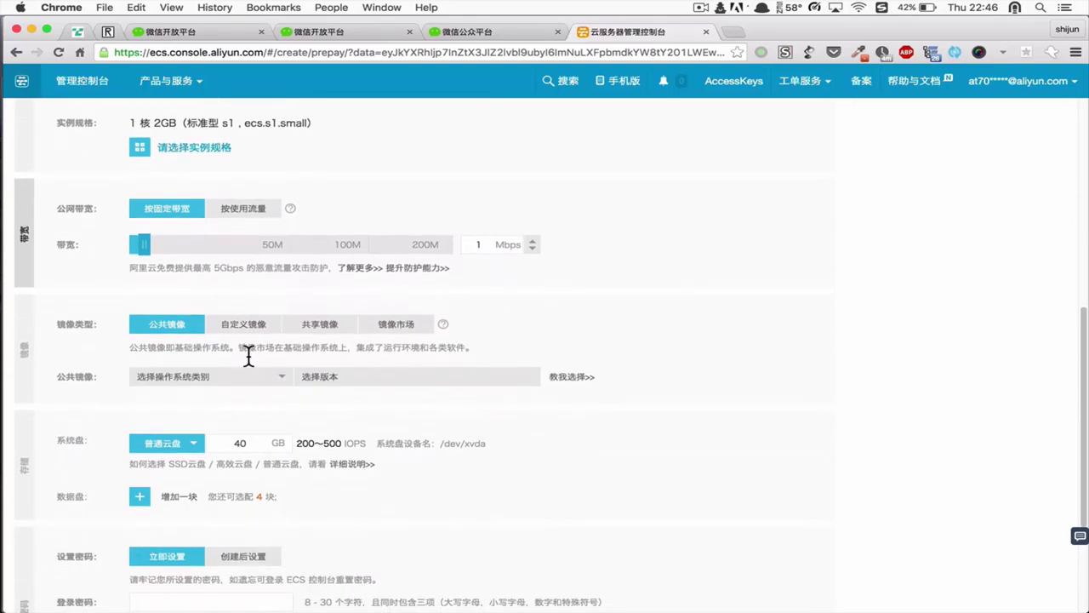
{"action": "left_click", "coordinate": [242, 382]}
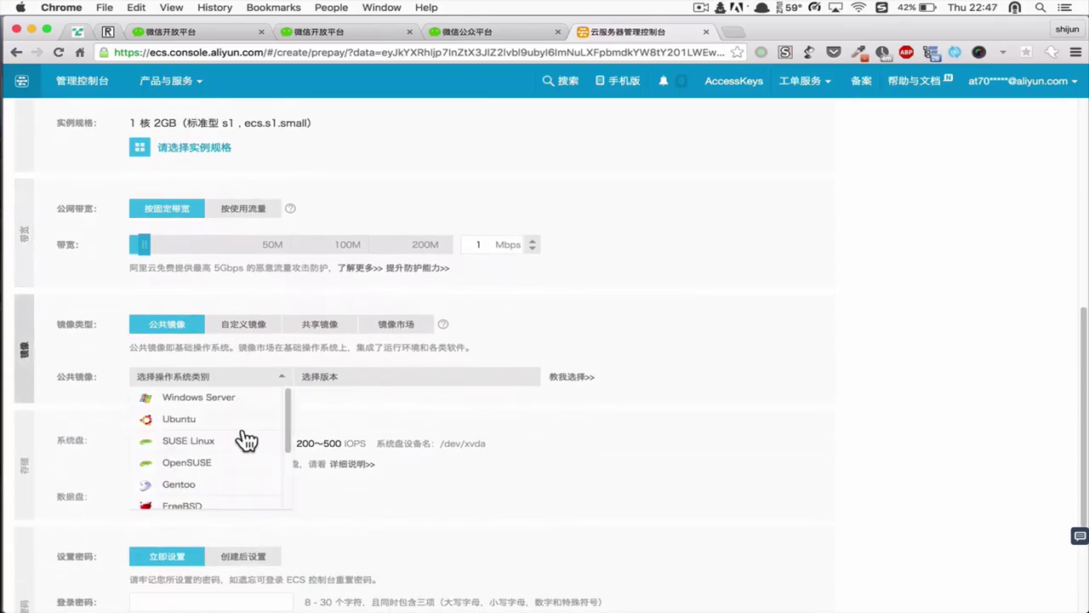
{"action": "scroll", "coordinate": [246, 440], "scroll_direction": "down", "scroll_amount": 5}
{"action": "left_click", "coordinate": [236, 468]}
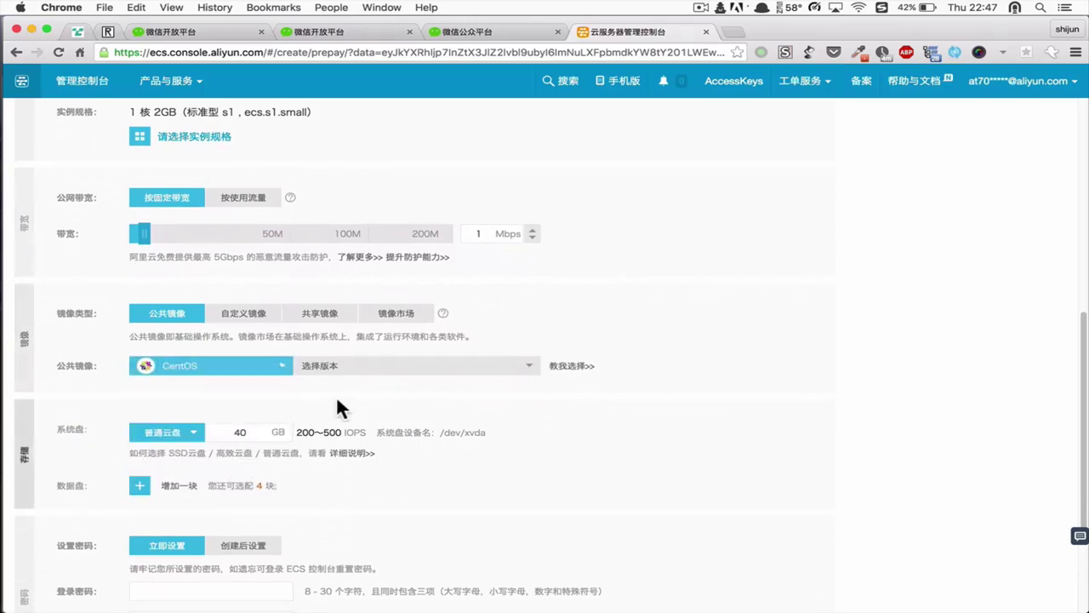
{"action": "left_click", "coordinate": [349, 369]}
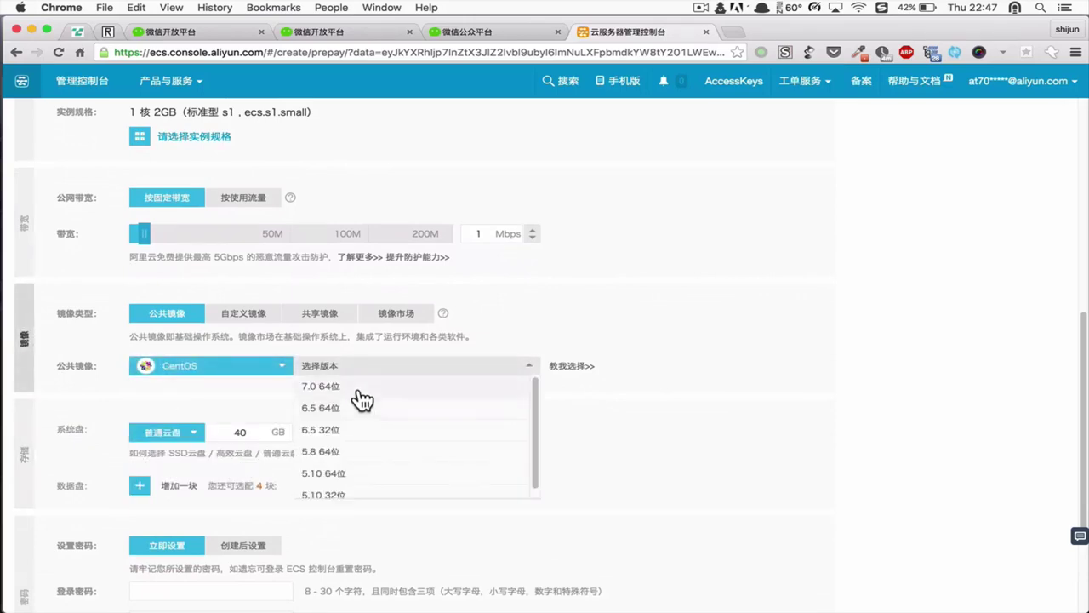
{"action": "left_click", "coordinate": [353, 387]}
Examine the storage, login password, instance name and purchase duration settings and the current configuration summary without entering any values
{"action": "scroll", "coordinate": [346, 405], "scroll_direction": "down", "scroll_amount": 6}
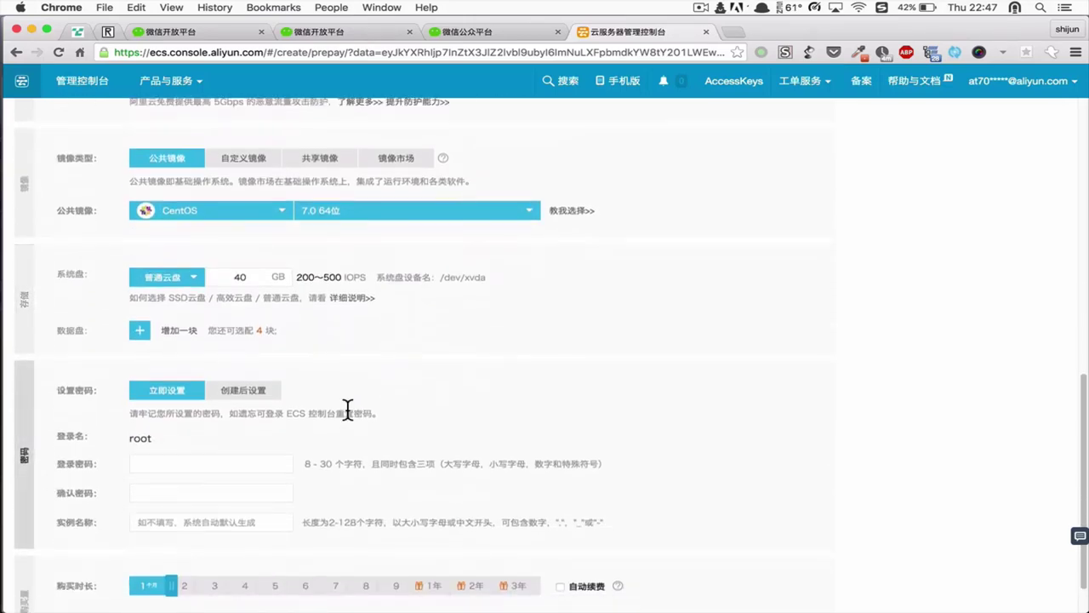
{"action": "scroll", "coordinate": [347, 410], "scroll_direction": "down", "scroll_amount": 2}
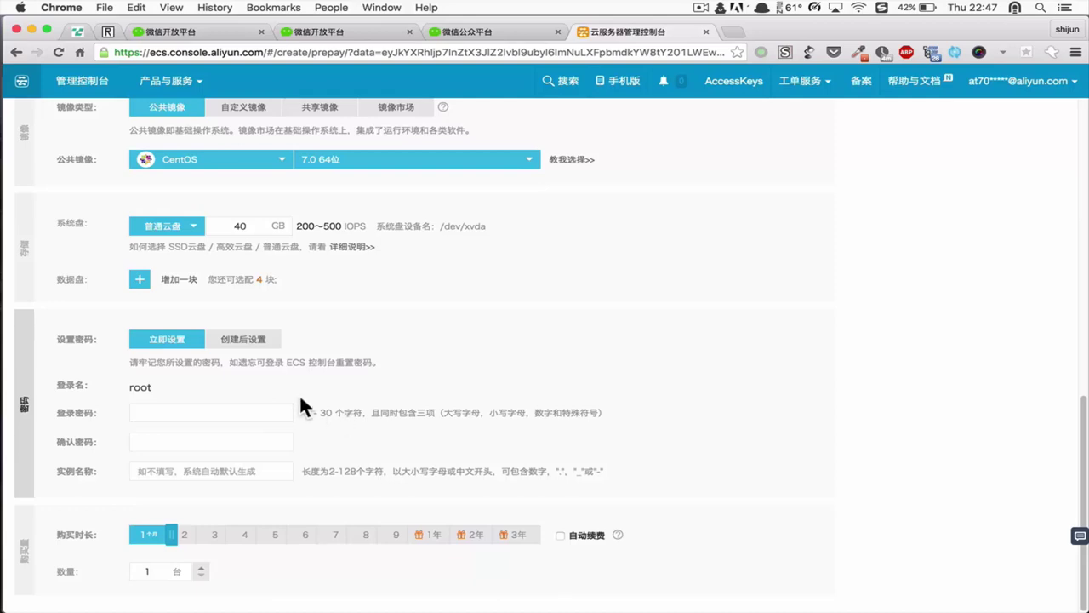
{"action": "scroll", "coordinate": [255, 392], "scroll_direction": "up", "scroll_amount": 1}
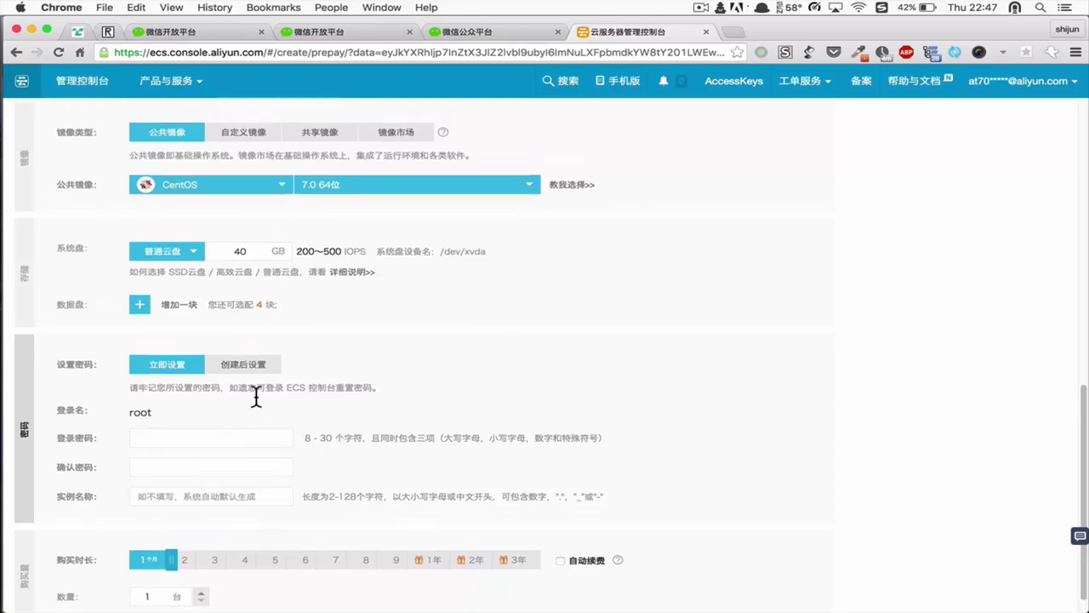
{"action": "left_click", "coordinate": [187, 433]}
{"action": "left_click", "coordinate": [141, 408]}
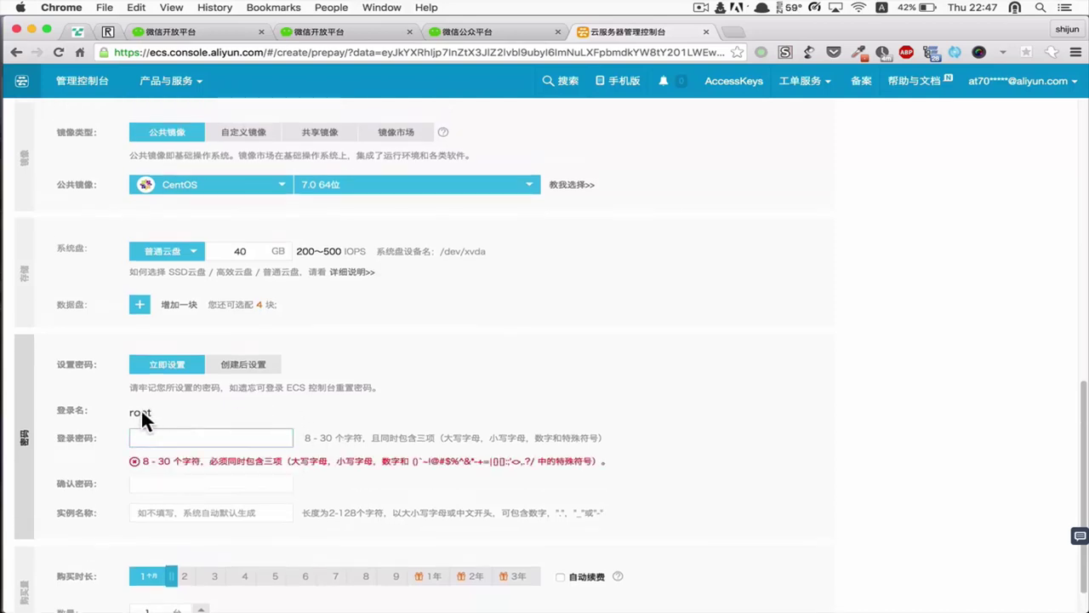
{"action": "left_click", "coordinate": [201, 444]}
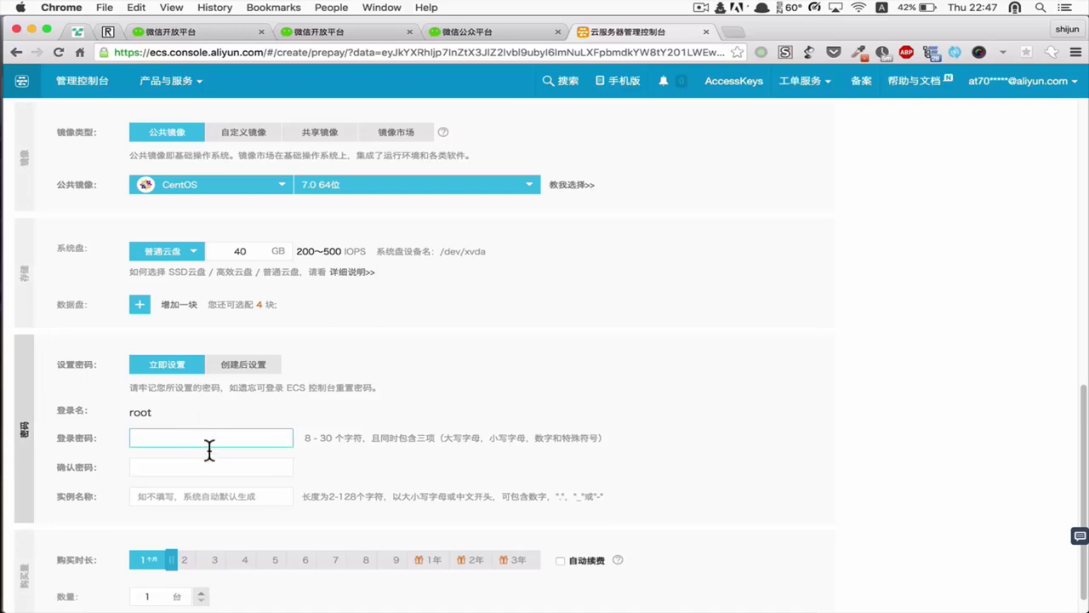
{"action": "left_click", "coordinate": [203, 466]}
{"action": "left_click", "coordinate": [207, 434]}
{"action": "left_click", "coordinate": [199, 462]}
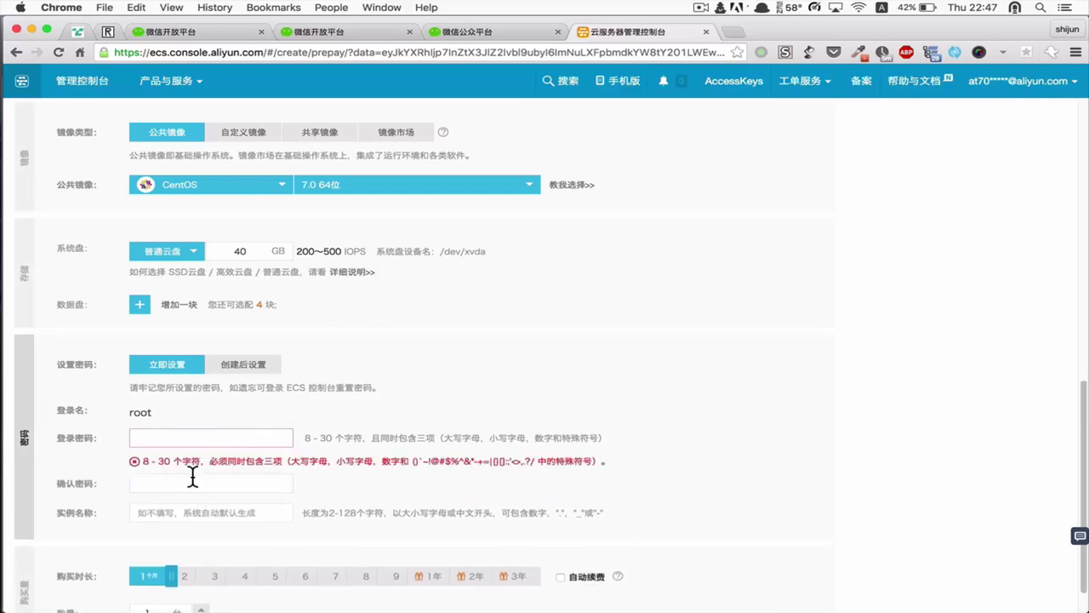
{"action": "left_click", "coordinate": [192, 482]}
{"action": "scroll", "coordinate": [196, 472], "scroll_direction": "down", "scroll_amount": 1}
{"action": "left_click", "coordinate": [199, 470]}
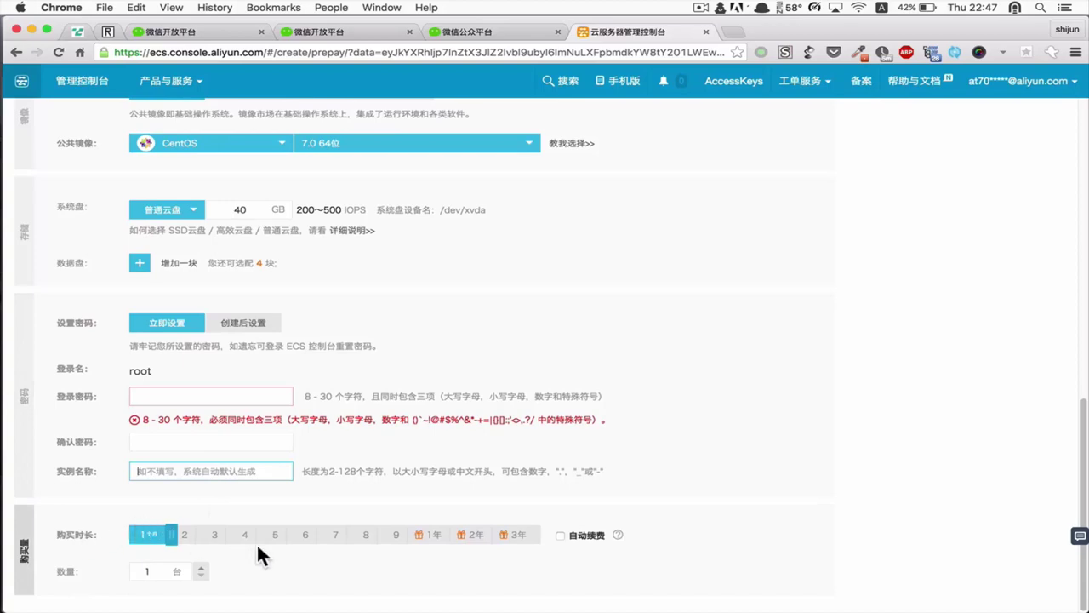
{"action": "scroll", "coordinate": [283, 593], "scroll_direction": "up", "scroll_amount": 15}
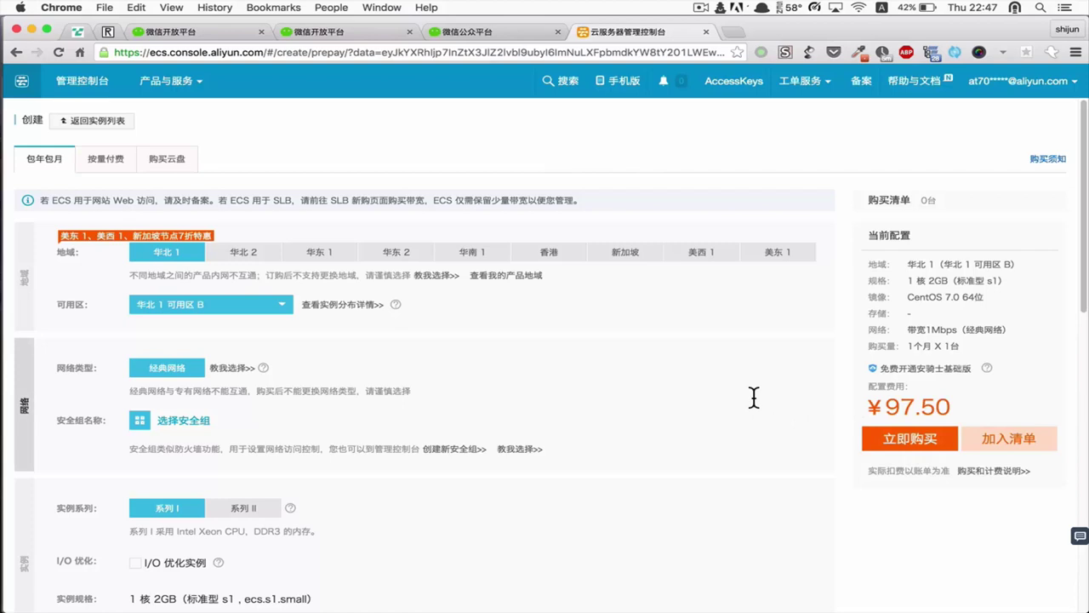
Leave the purchase page for the management console home and open the 云服务器 ECS instance list (实例)
{"action": "left_click", "coordinate": [78, 94]}
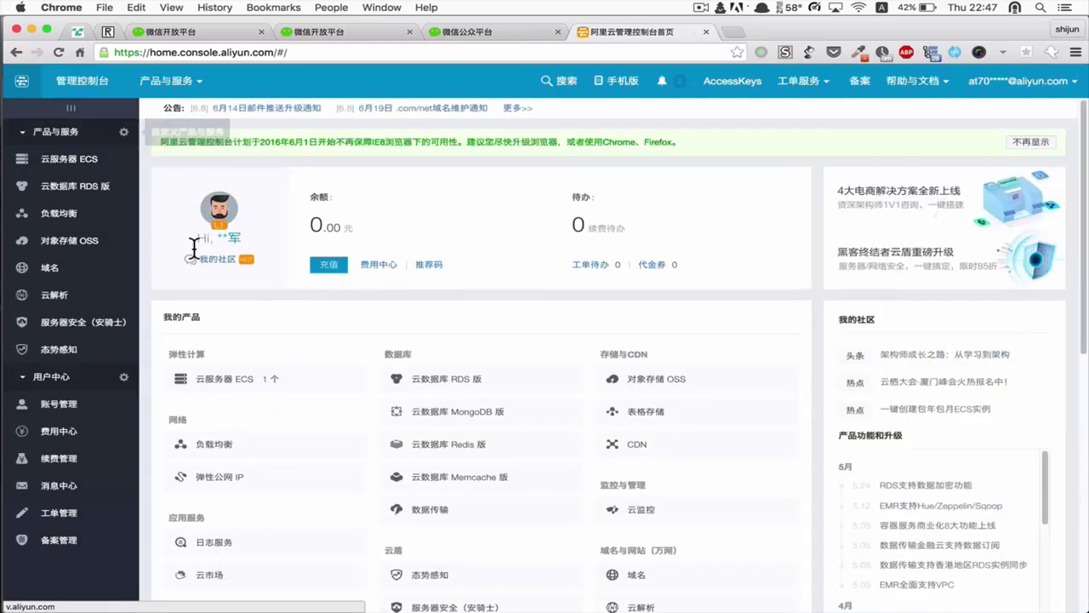
{"action": "left_click", "coordinate": [76, 158]}
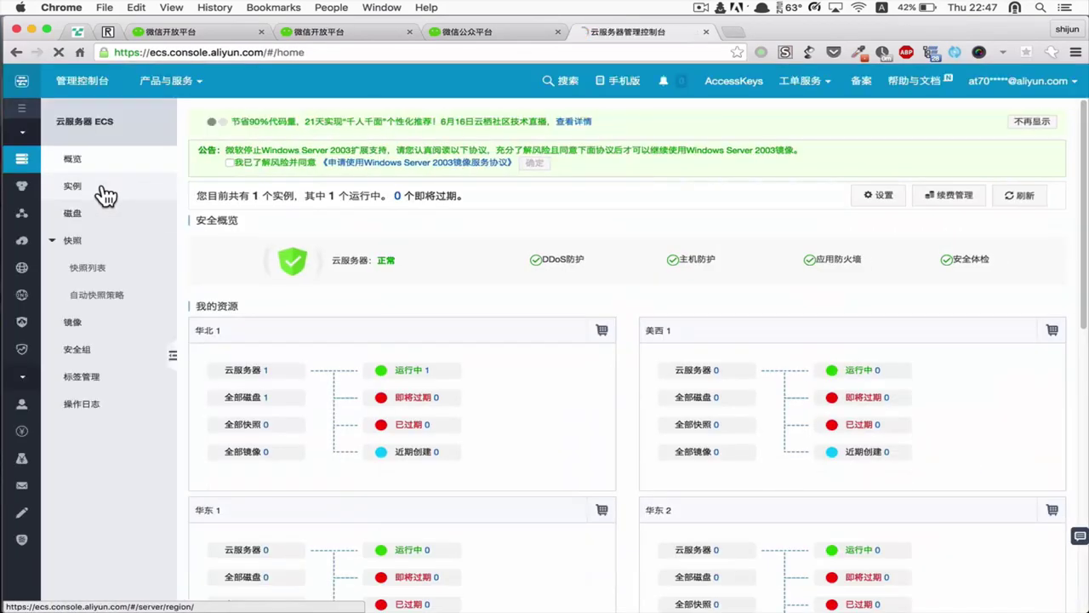
{"action": "left_click", "coordinate": [101, 188]}
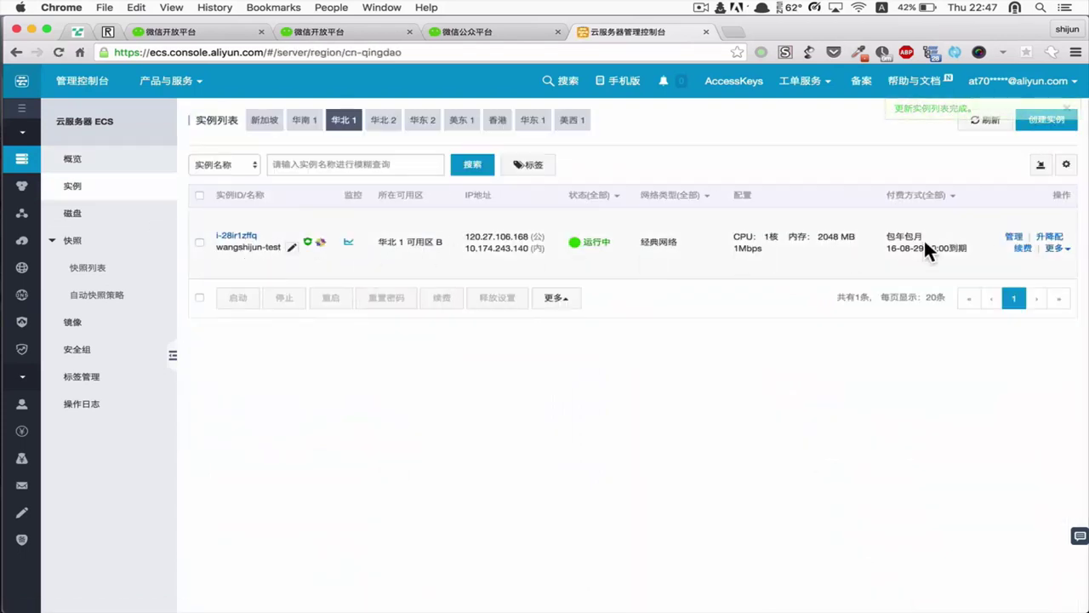
Examine the public and internal IP addresses of the existing 华北 1 instance
{"action": "double_click", "coordinate": [476, 238]}
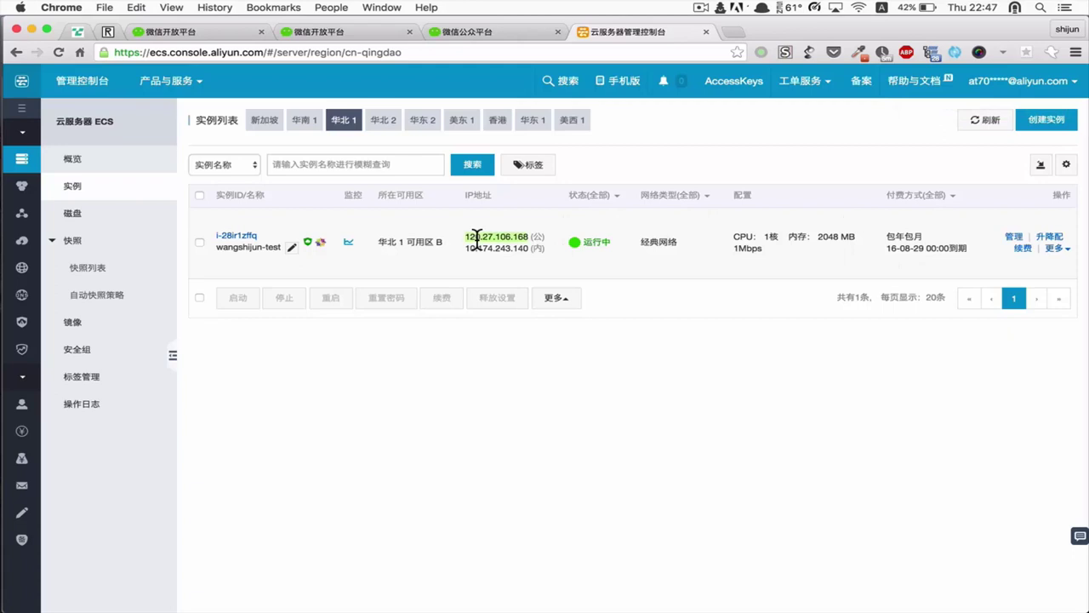
{"action": "double_click", "coordinate": [477, 249]}
{"action": "left_click", "coordinate": [451, 265]}
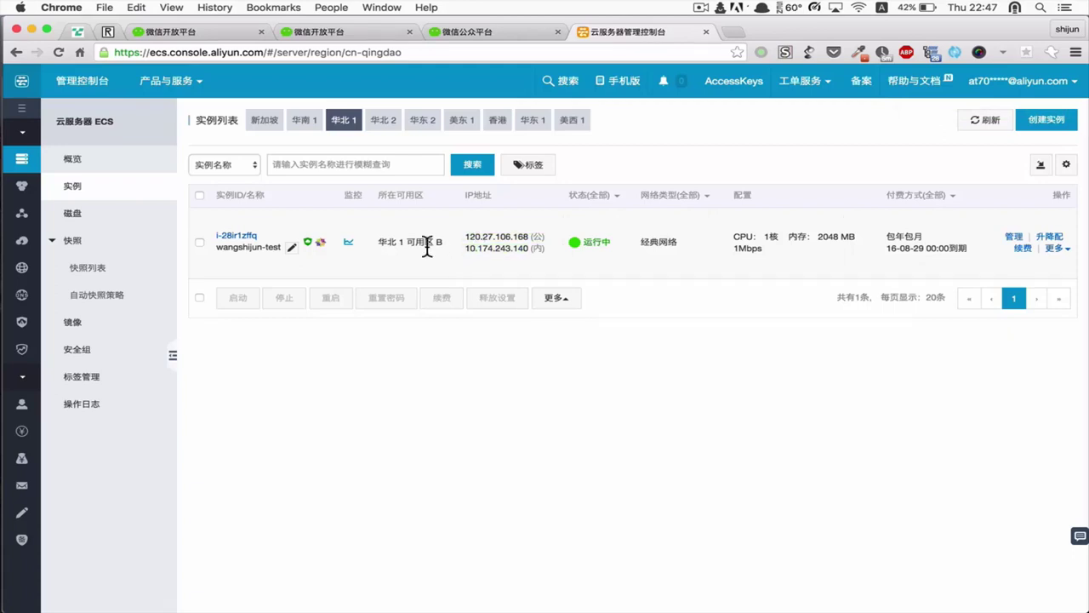
{"action": "left_click_drag", "start_coordinate": [465, 248], "coordinate": [527, 247]}
{"action": "double_click", "coordinate": [517, 236]}
Examine the instance's name, availability zone, hardware configuration and billing expiry in the instance list
{"action": "double_click", "coordinate": [249, 247]}
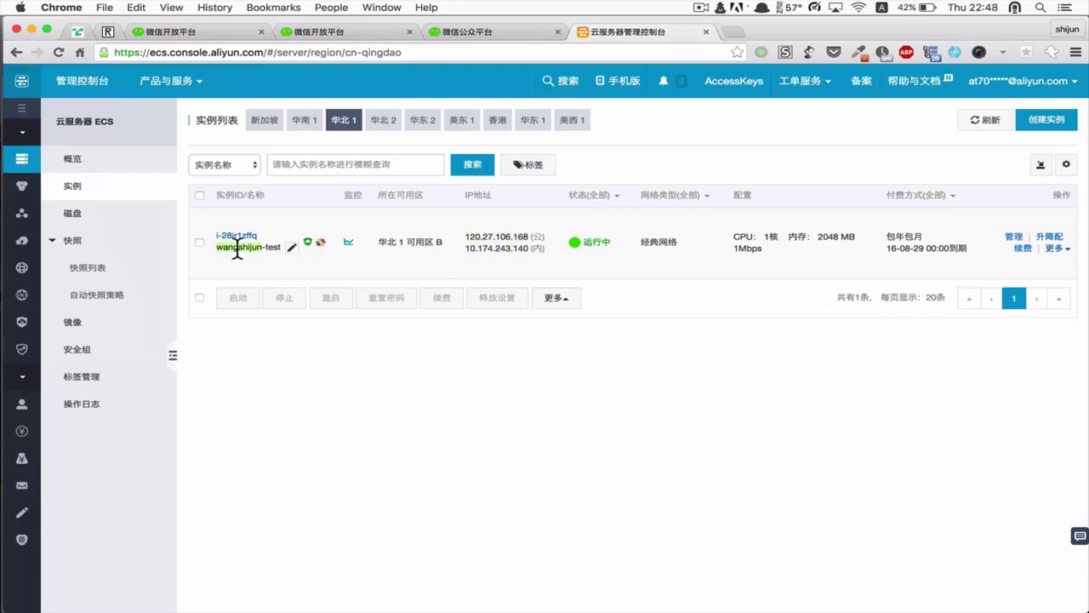
{"action": "double_click", "coordinate": [379, 242]}
{"action": "left_click_drag", "start_coordinate": [378, 242], "coordinate": [544, 248]}
{"action": "double_click", "coordinate": [501, 237]}
{"action": "left_click", "coordinate": [500, 246]}
{"action": "left_click_drag", "start_coordinate": [217, 247], "coordinate": [280, 247]}
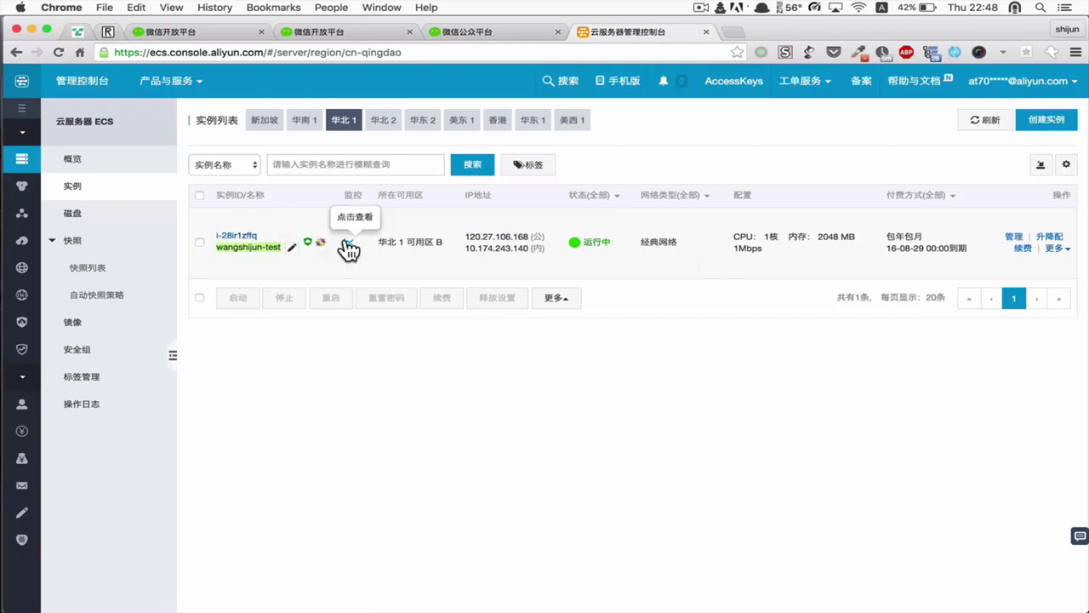
{"action": "left_click_drag", "start_coordinate": [375, 240], "coordinate": [443, 240]}
{"action": "left_click", "coordinate": [449, 241]}
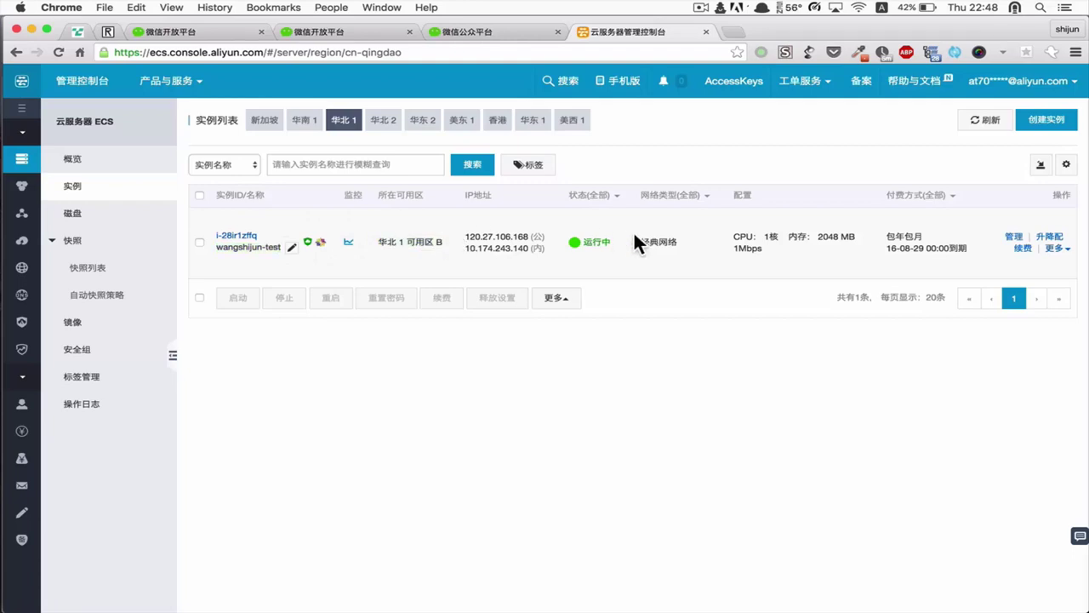
{"action": "left_click_drag", "start_coordinate": [733, 236], "coordinate": [980, 246]}
{"action": "left_click", "coordinate": [861, 234]}
{"action": "left_click", "coordinate": [969, 249]}
Switch to iTerm2, clear the terminal and begin the command ssh-copy-id root@
{"action": "key", "text": "super+Tab"}
{"action": "key", "text": "super+Tab"}
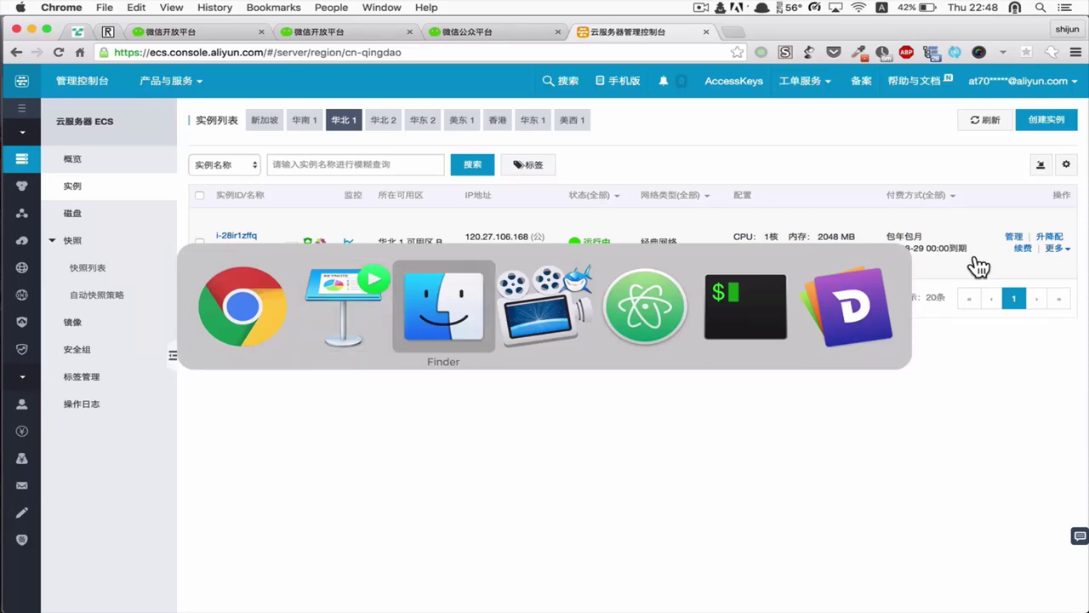
{"action": "key", "text": "super+Tab"}
{"action": "key", "text": "super+Tab"}
{"action": "key", "text": "super+Tab"}
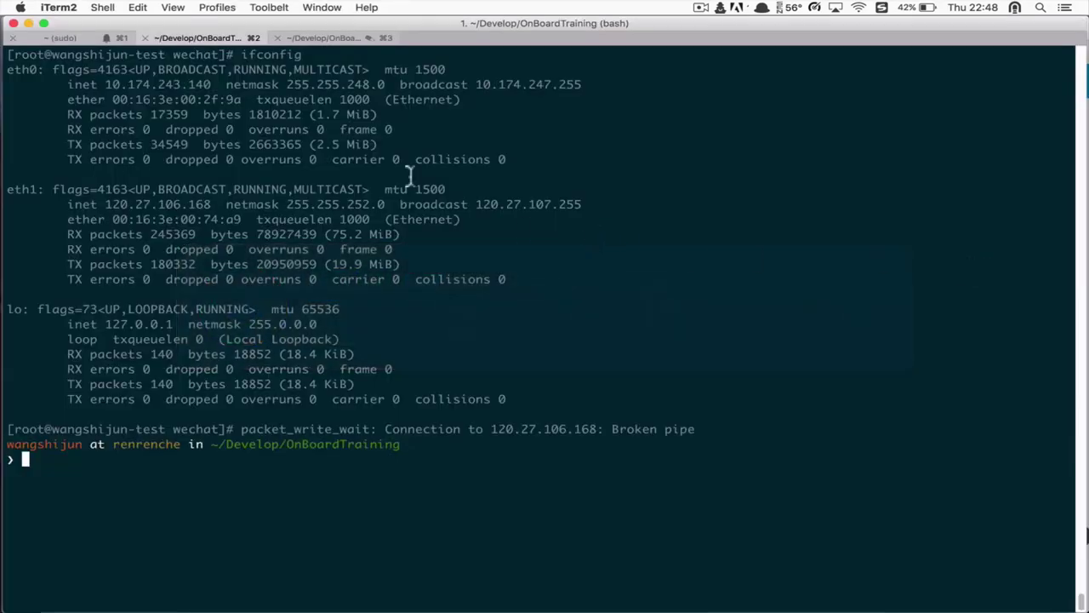
{"action": "key", "text": "ctrl+l"}
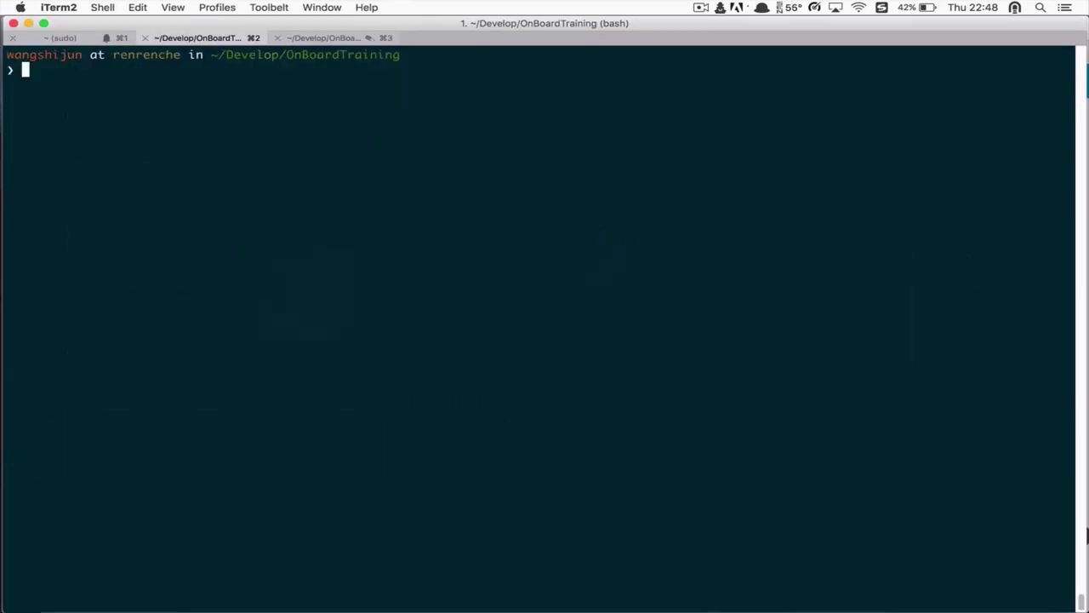
{"action": "type", "text": "ssh"}
{"action": "key", "text": "shift"}
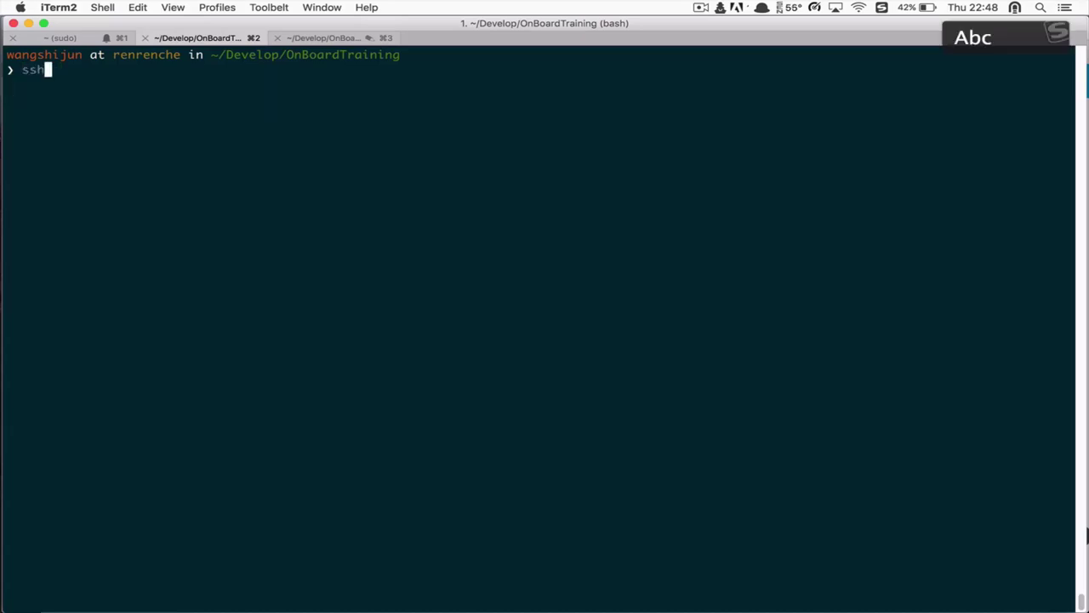
{"action": "type", "text": "-"}
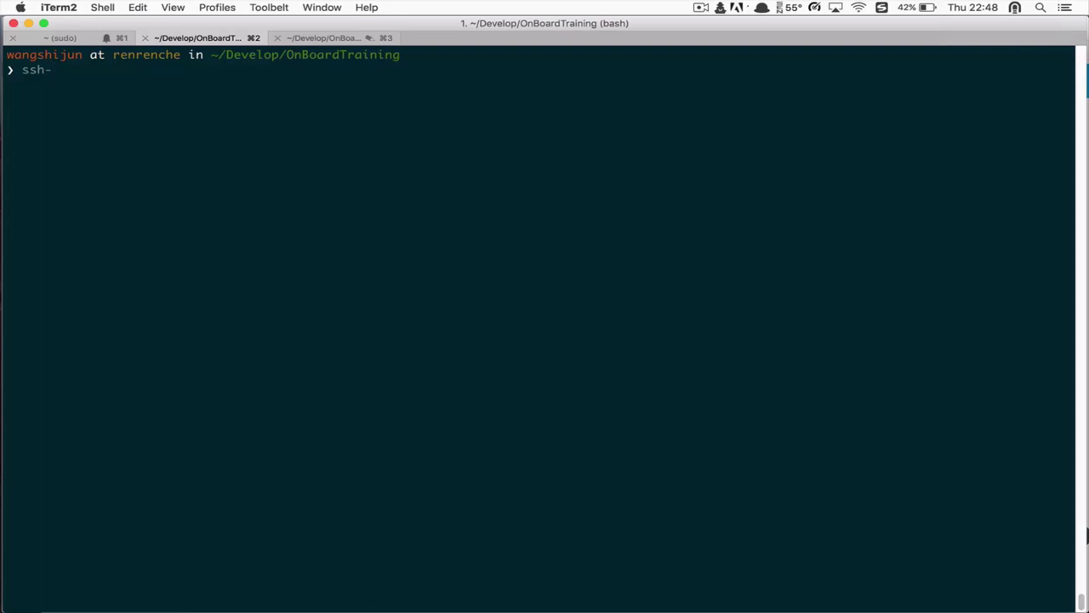
{"action": "type", "text": "copy-id root@"}
{"action": "key", "text": "super+Tab"}
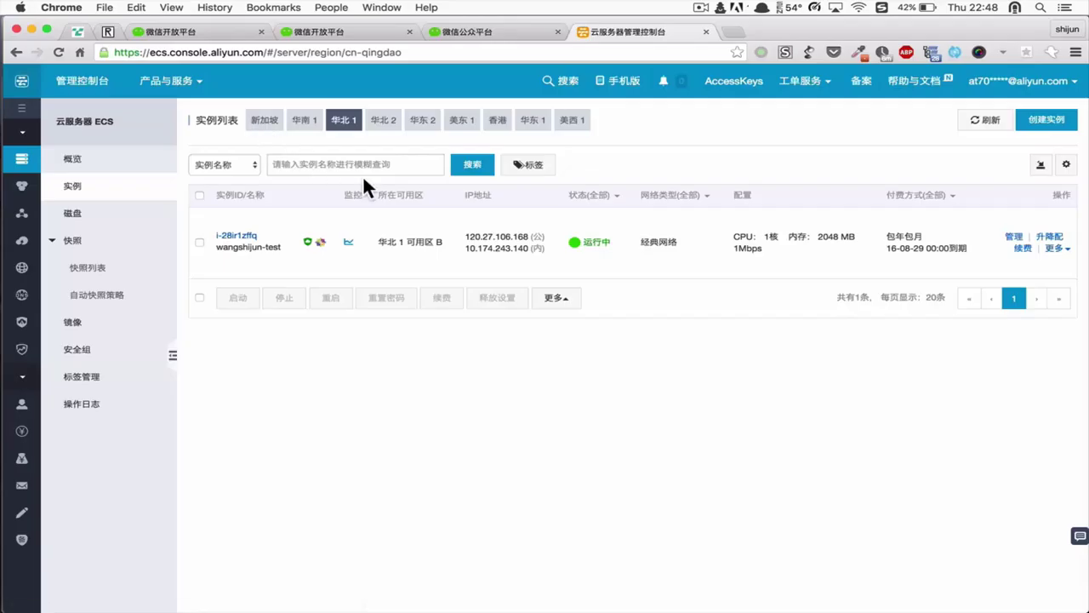
{"action": "double_click", "coordinate": [470, 237]}
{"action": "key", "text": "super+c"}
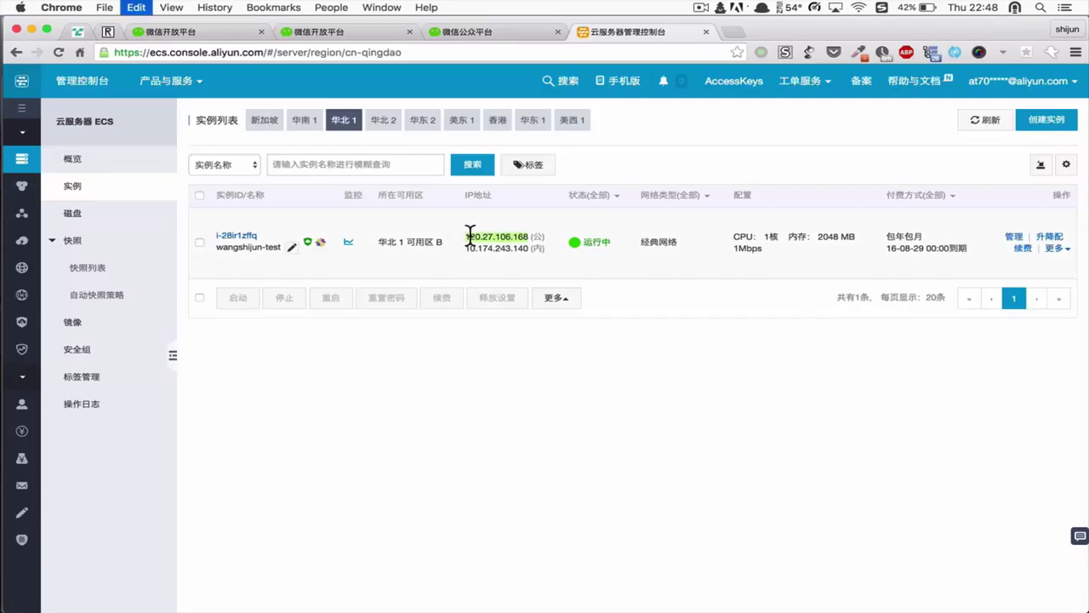
{"action": "key", "text": "super+Tab"}
{"action": "key", "text": "super+v"}
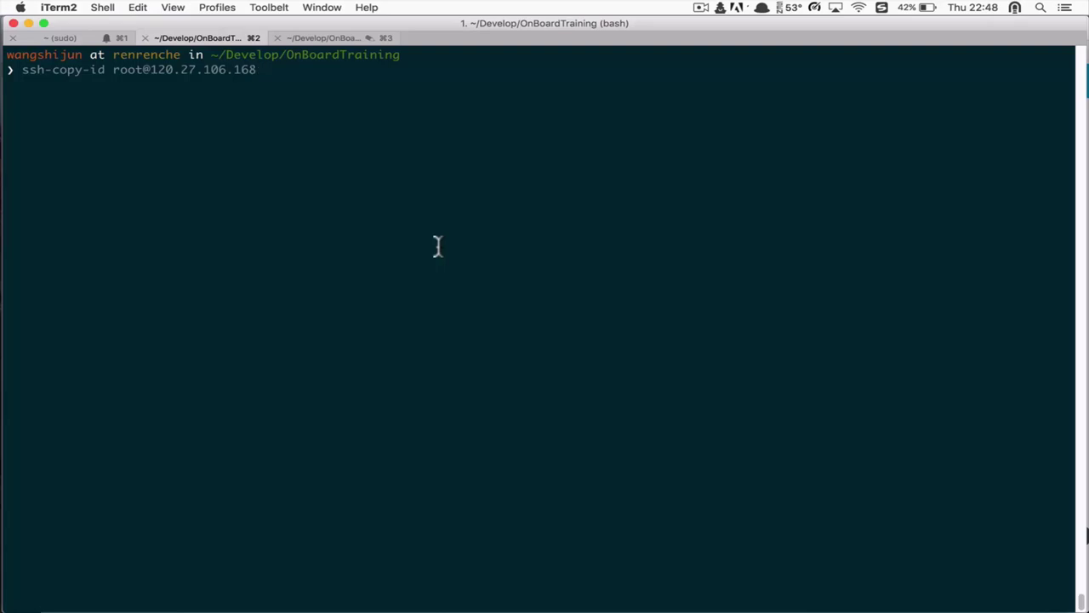
{"action": "key", "text": "Return"}
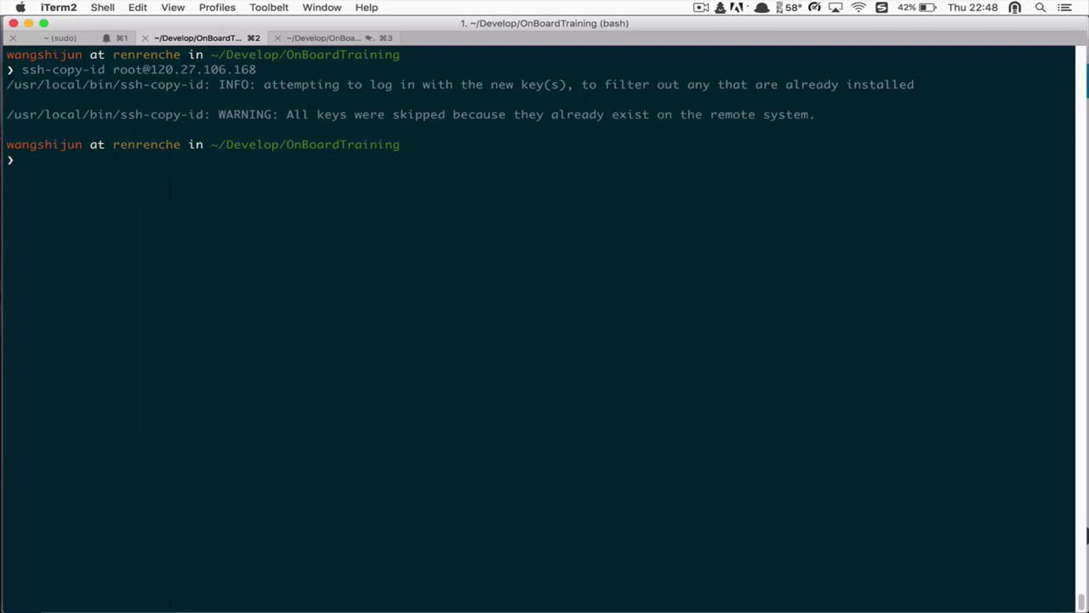
Read the ssh-copy-id output, check the instance entry in Chrome and return to iTerm2
{"action": "triple_click", "coordinate": [326, 119]}
{"action": "key", "text": "super+Tab"}
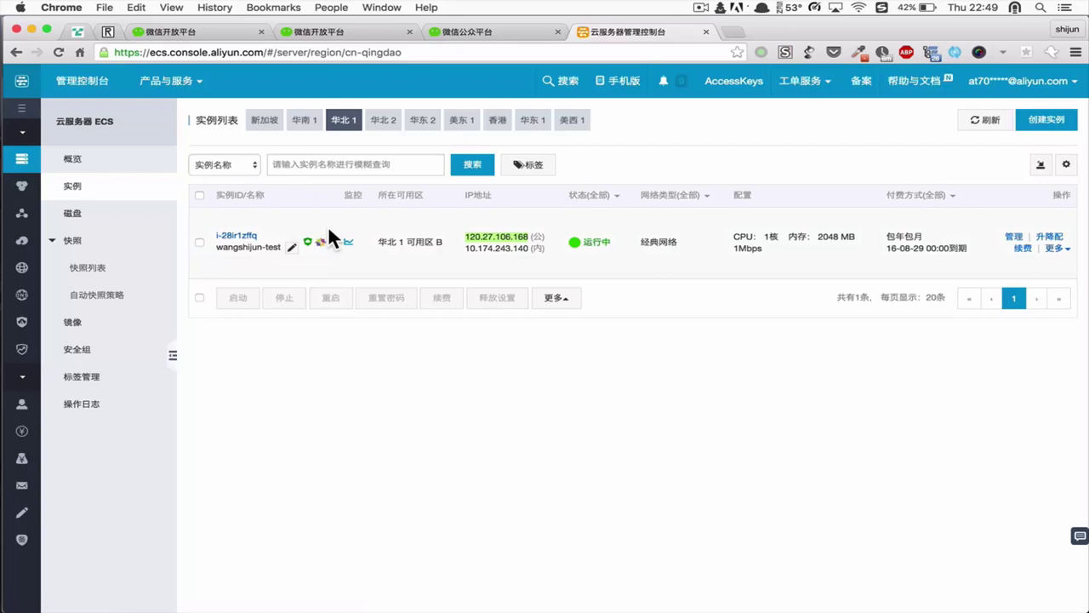
{"action": "left_click", "coordinate": [363, 272]}
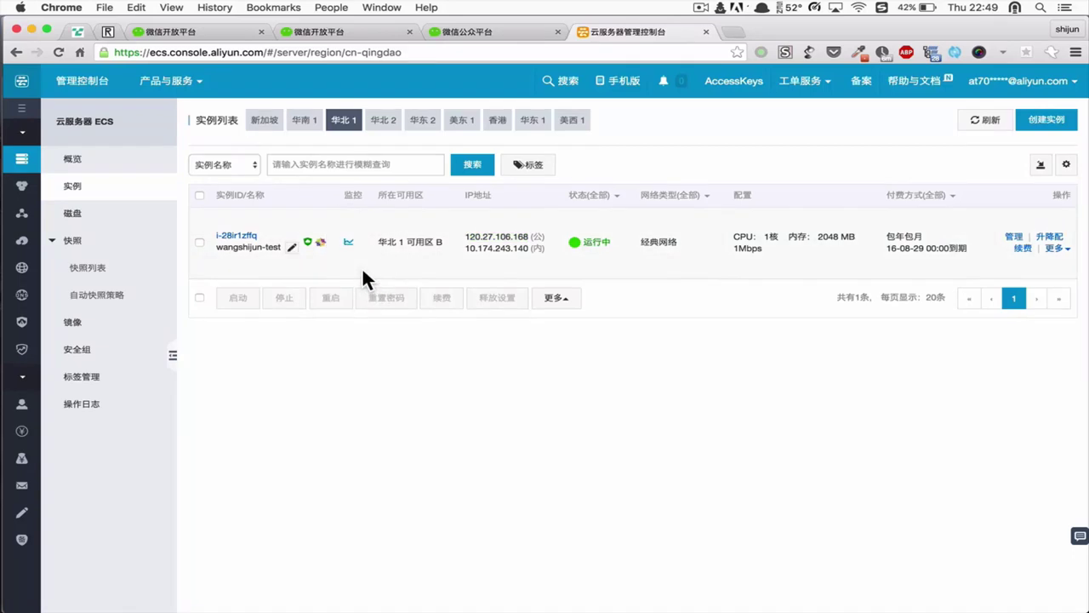
{"action": "triple_click", "coordinate": [391, 244]}
{"action": "key", "text": "super+Tab"}
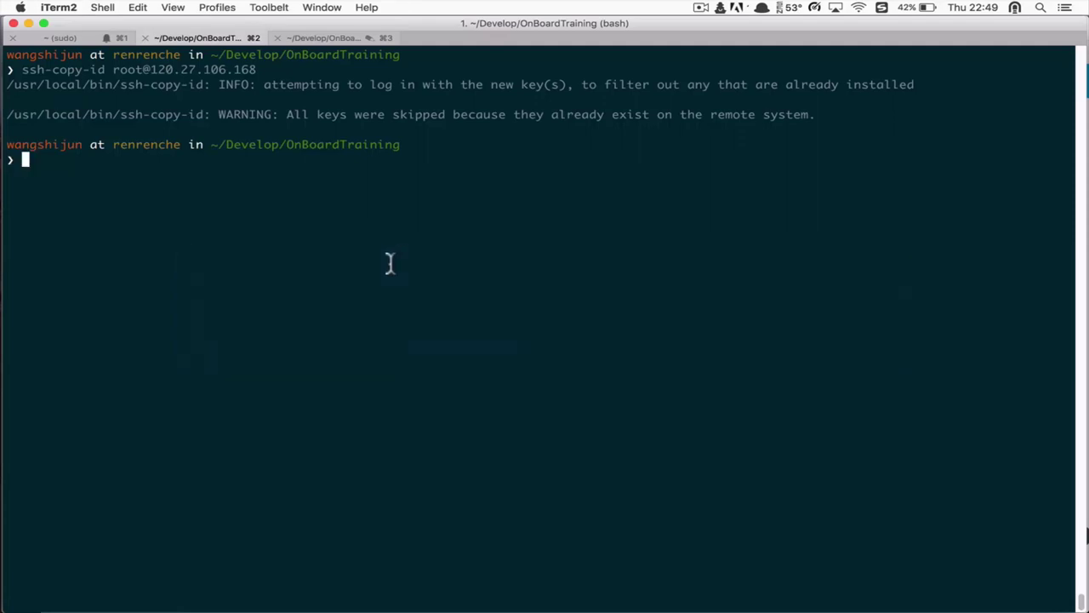
Begin the login command ssh root@ and delete the ssh-copy-id text wrongly pasted after it
{"action": "type", "text": "ssh root@"}
{"action": "key", "text": "super+v"}
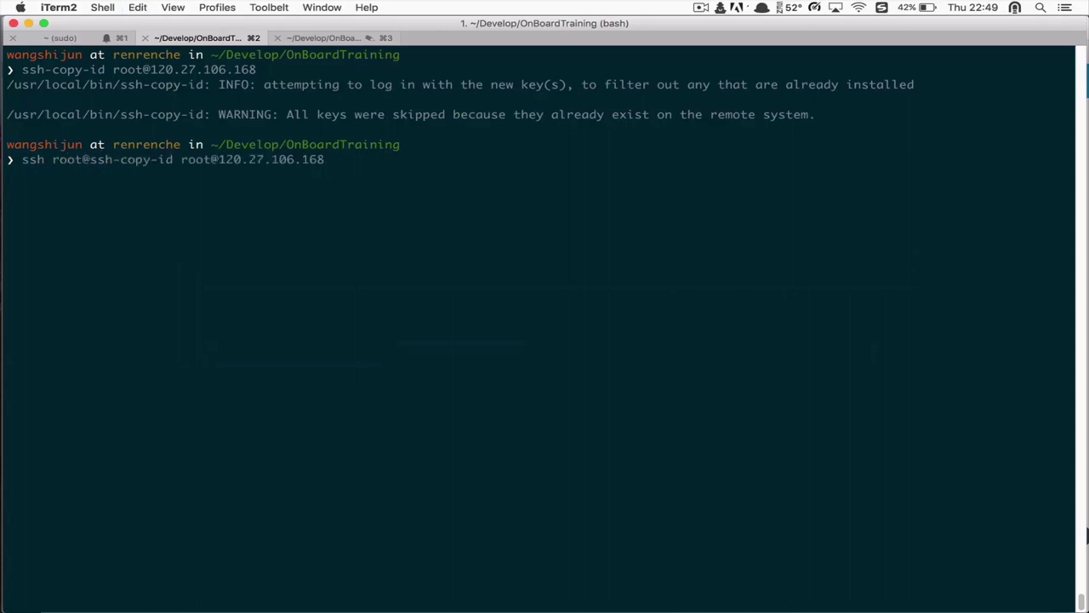
{"action": "key", "text": "BackSpace"}
{"action": "key", "text": "BackSpace"}
{"action": "key", "text": "BackSpace"}
{"action": "key", "text": "BackSpace"}
{"action": "key", "text": "BackSpace"}
{"action": "key", "text": "BackSpace"}
{"action": "key", "text": "BackSpace"}
{"action": "key", "text": "BackSpace"}
{"action": "key", "text": "BackSpace"}
{"action": "key", "text": "BackSpace"}
{"action": "key", "text": "BackSpace"}
{"action": "key", "text": "BackSpace"}
{"action": "key", "text": "BackSpace"}
{"action": "key", "text": "BackSpace"}
{"action": "key", "text": "BackSpace"}
{"action": "key", "text": "BackSpace"}
{"action": "key", "text": "BackSpace"}
{"action": "key", "text": "BackSpace"}
{"action": "key", "text": "BackSpace"}
{"action": "key", "text": "BackSpace"}
{"action": "key", "text": "BackSpace"}
{"action": "key", "text": "BackSpace"}
{"action": "key", "text": "BackSpace"}
{"action": "key", "text": "BackSpace"}
{"action": "key", "text": "BackSpace"}
{"action": "key", "text": "BackSpace"}
{"action": "key", "text": "BackSpace"}
{"action": "key", "text": "BackSpace"}
{"action": "key", "text": "BackSpace"}
{"action": "key", "text": "BackSpace"}
{"action": "key", "text": "BackSpace"}
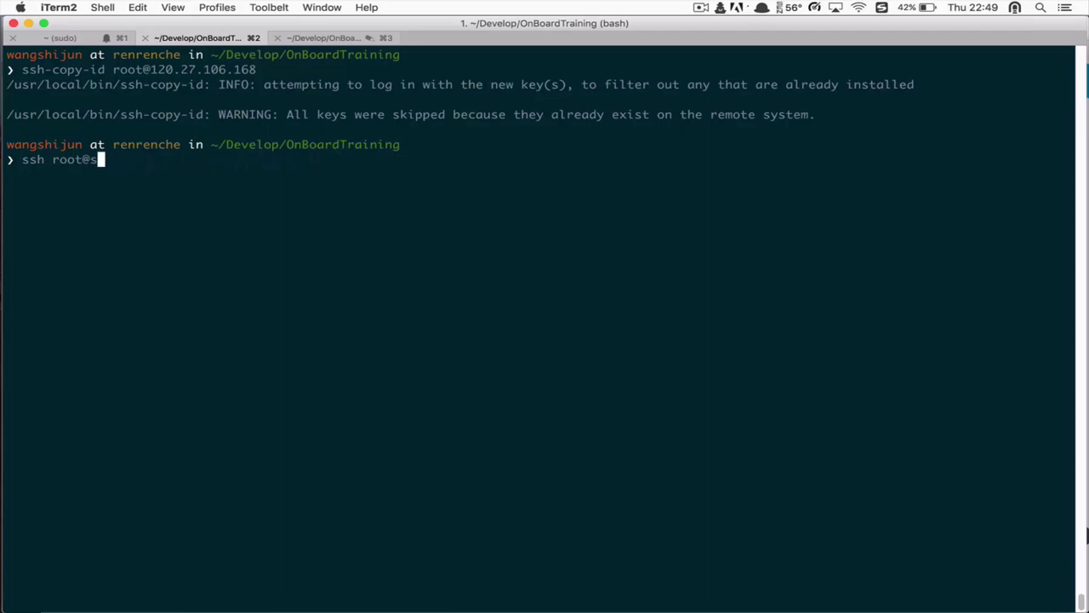
Switch to Chrome and select the instance's public IP address for the ssh login command
{"action": "key", "text": "super+Tab"}
{"action": "double_click", "coordinate": [482, 237]}
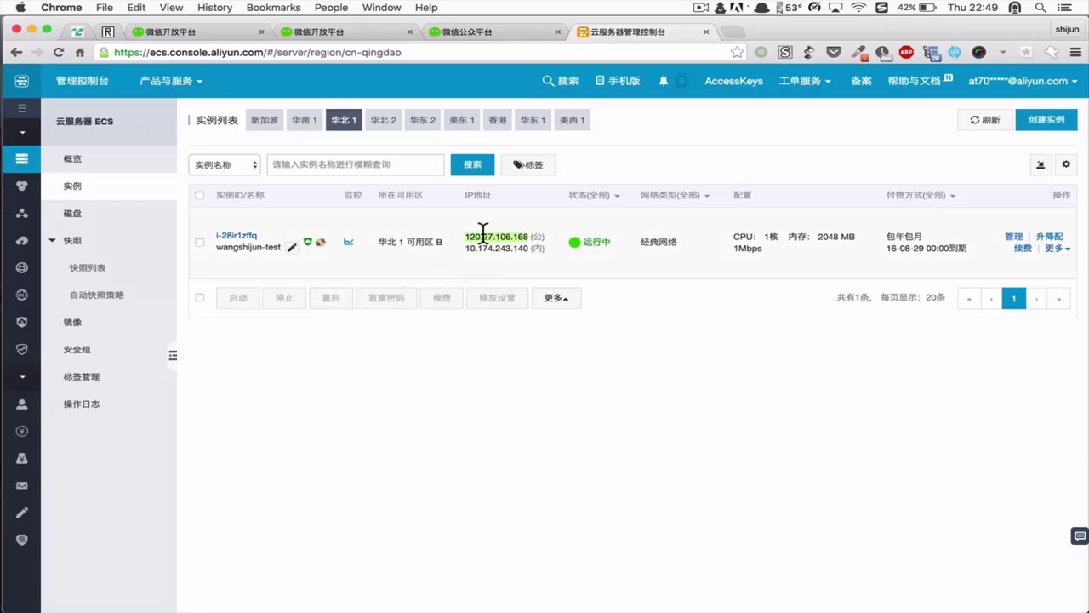